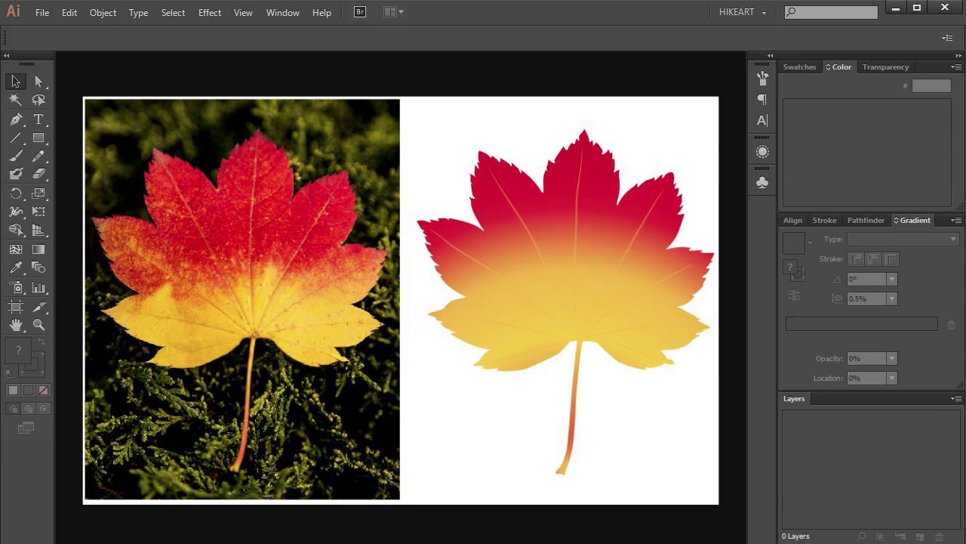
Step: Create a new document with a 1280 × 820 px artboard
click(43, 13)
click(53, 30)
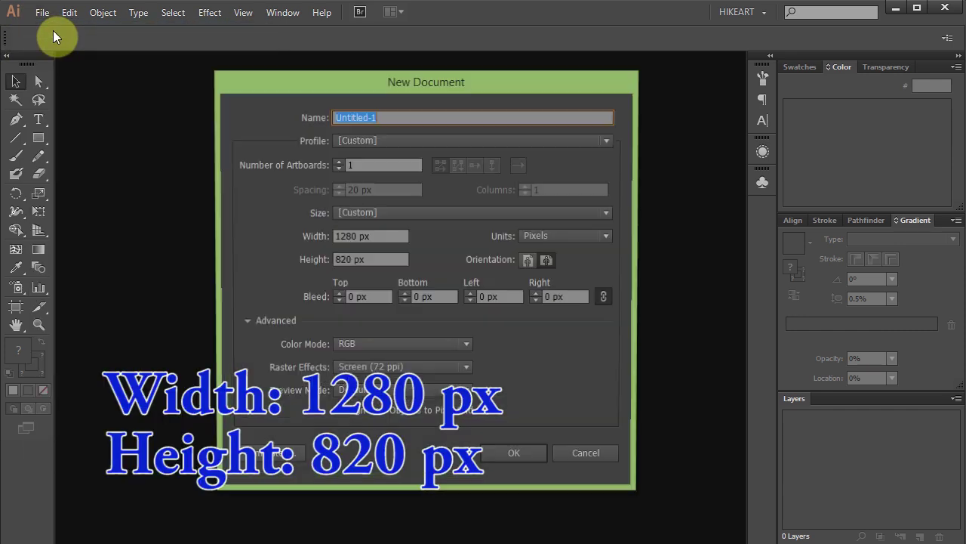
double_click(353, 234)
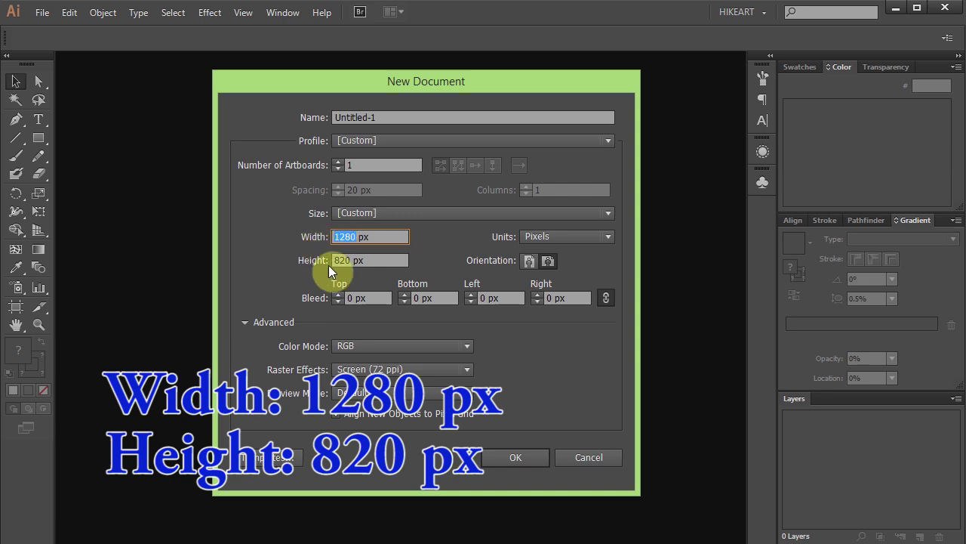
double_click(346, 260)
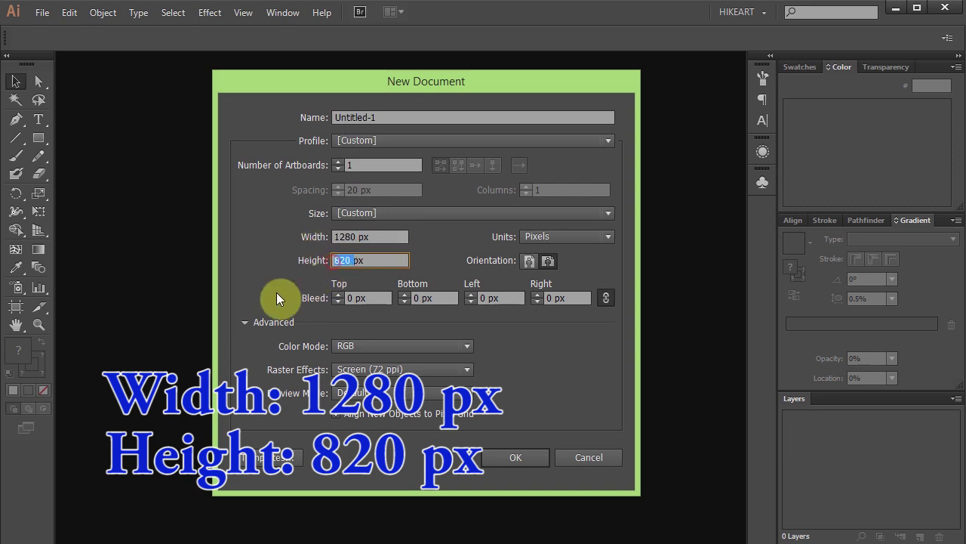
click(520, 455)
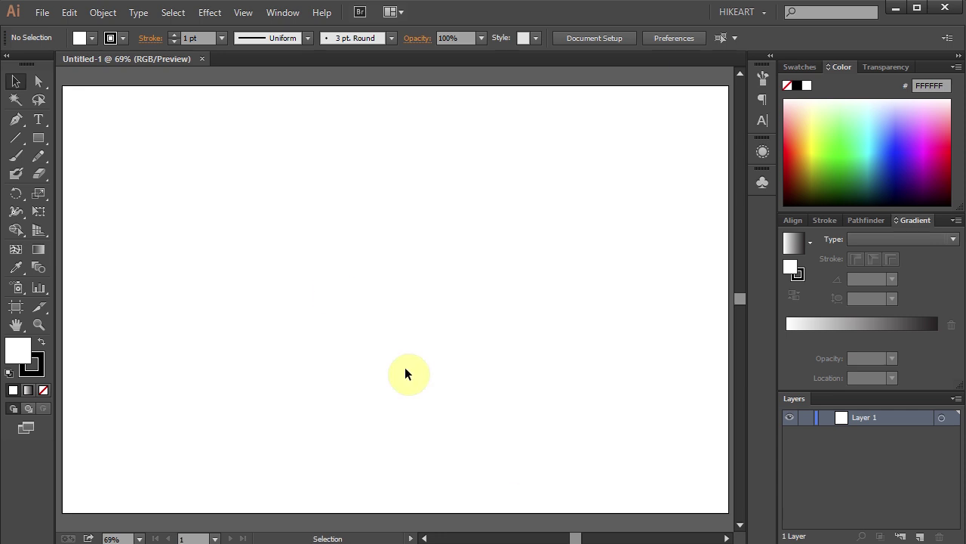
Step: Place leaf-3.jpg as a linked image at the artboard's corner
click(41, 13)
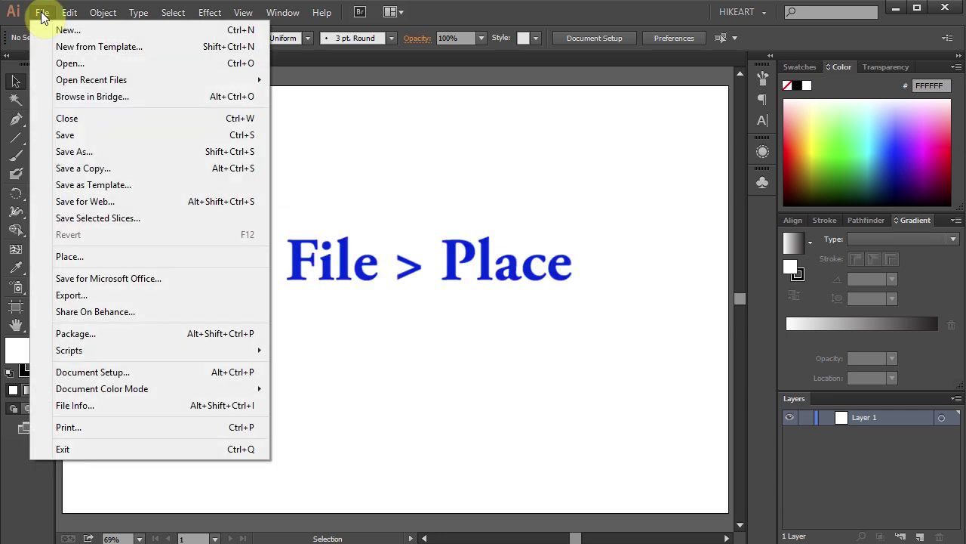
click(110, 261)
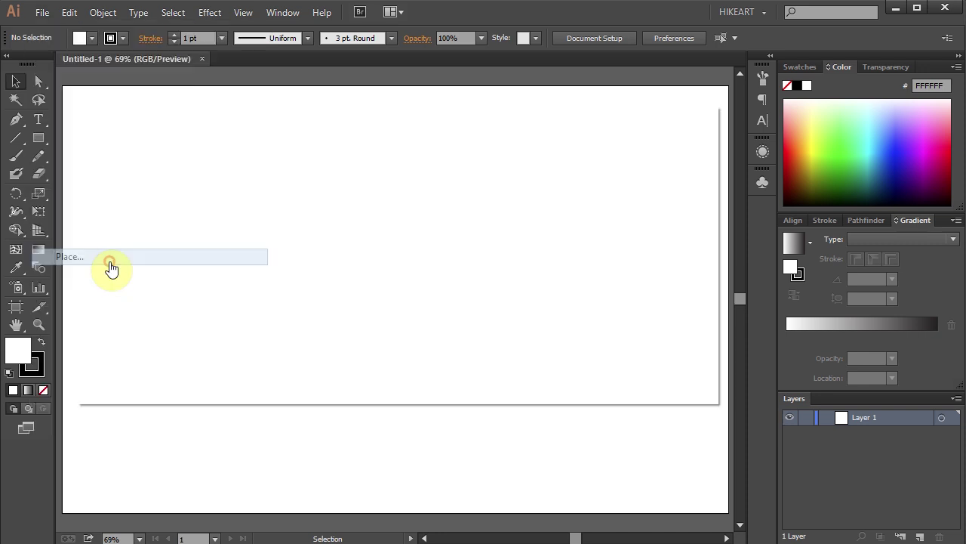
click(347, 210)
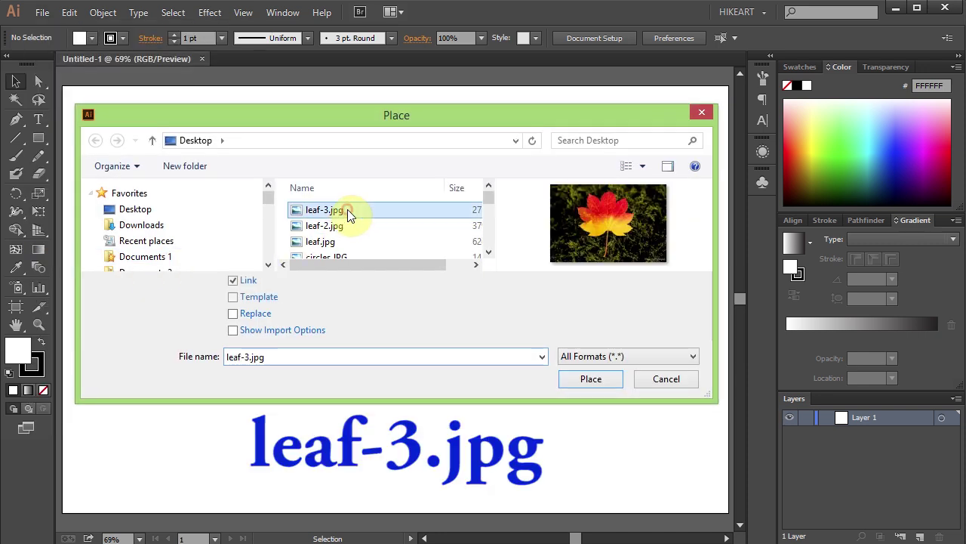
click(615, 385)
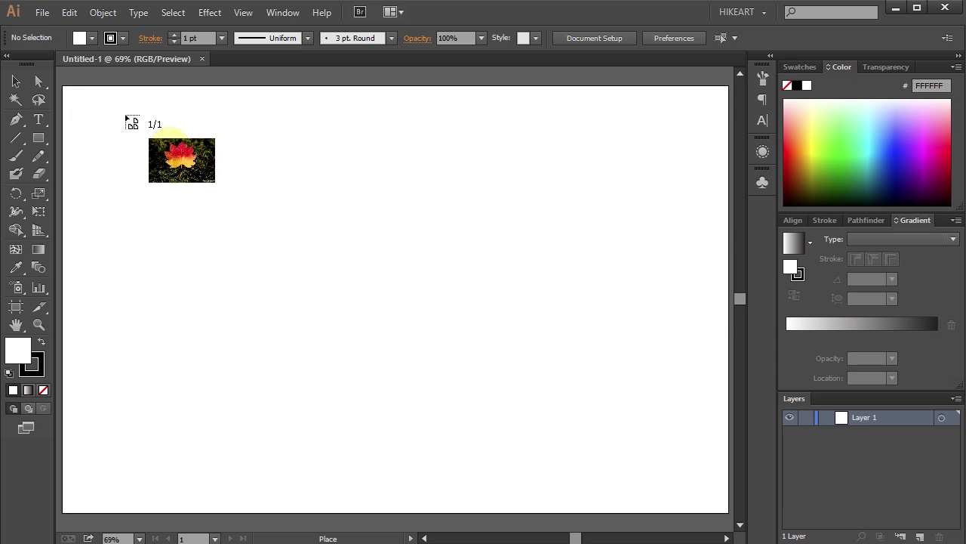
click(68, 89)
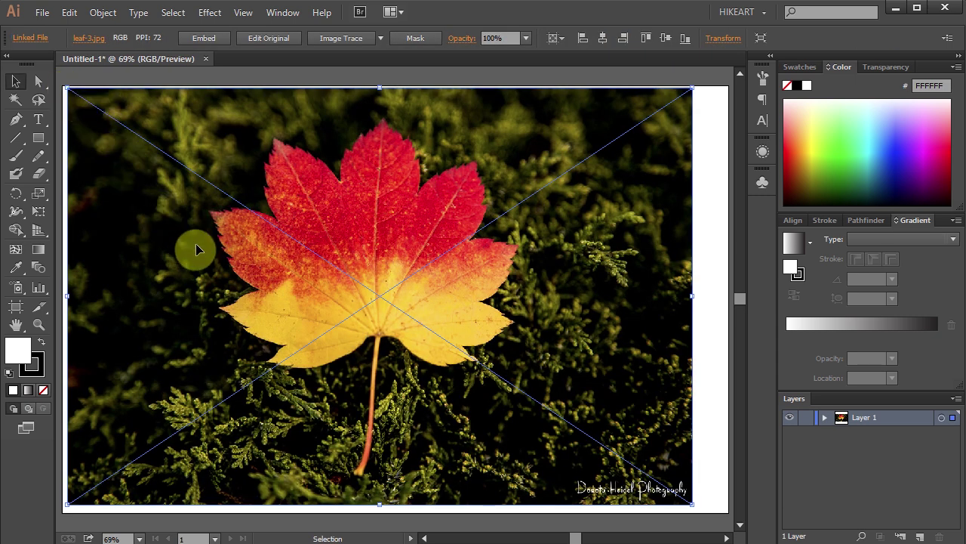
key(z)
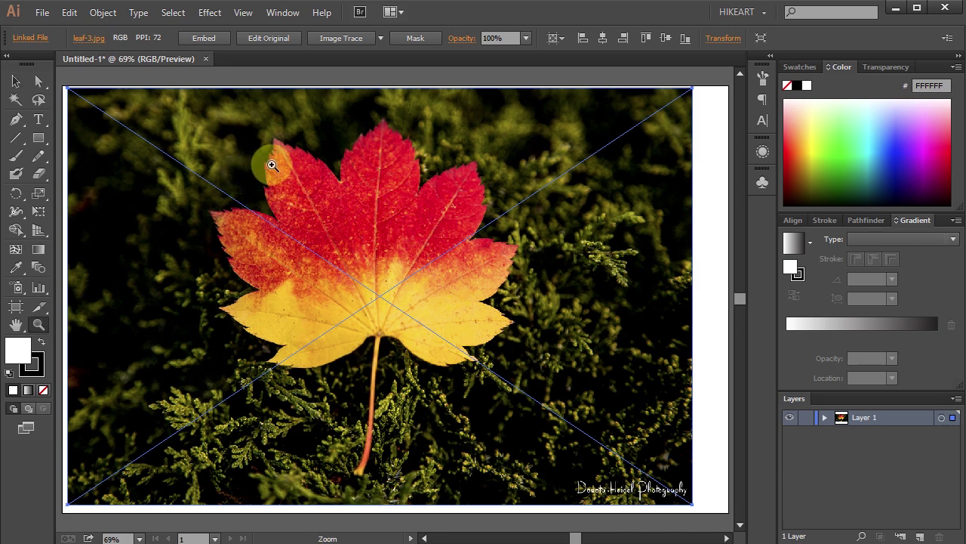
Step: Zoom in on the leaf and draw a small square with no stroke beside it
drag(271, 164, 441, 375)
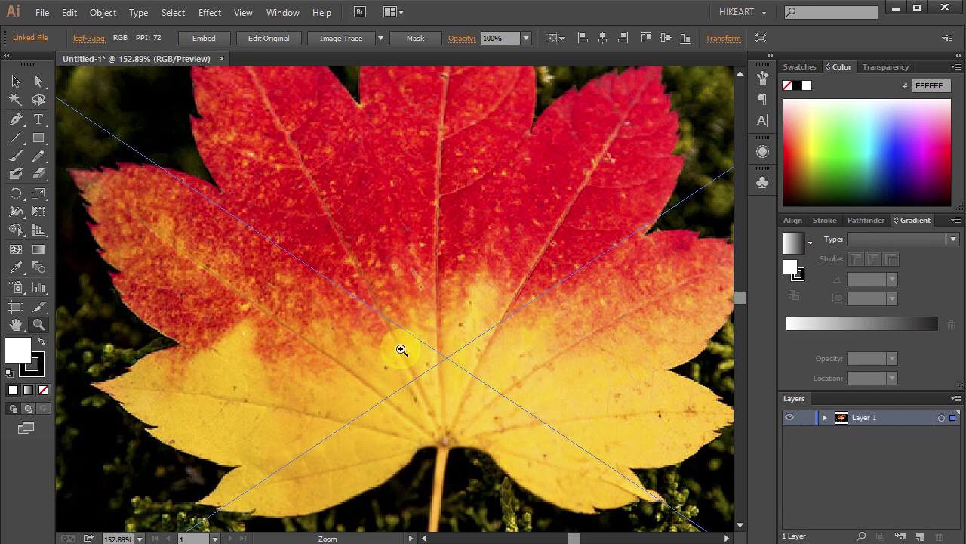
click(40, 141)
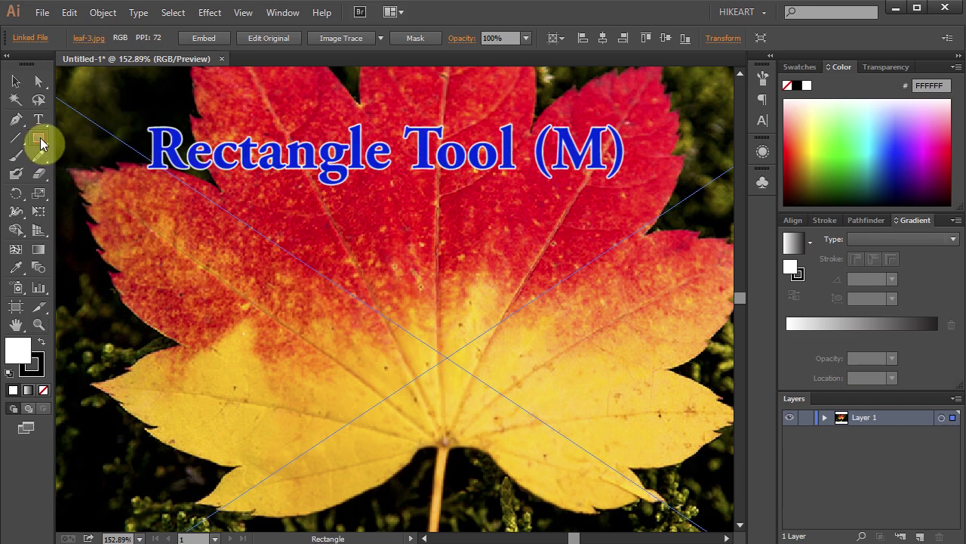
click(39, 368)
click(43, 391)
click(17, 346)
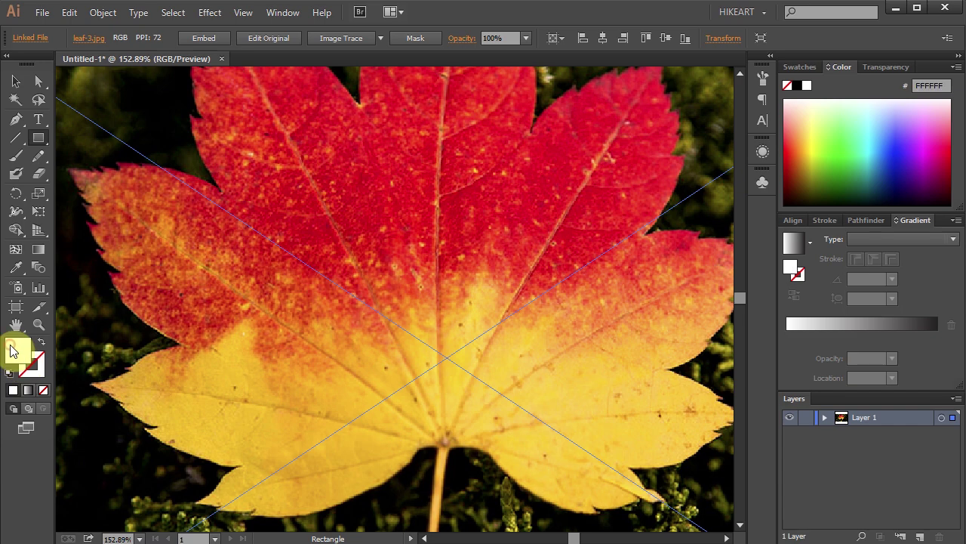
mouse_move(659, 99)
mouse_down()
mouse_move(686, 136)
mouse_move(710, 136)
mouse_move(712, 150)
mouse_up()
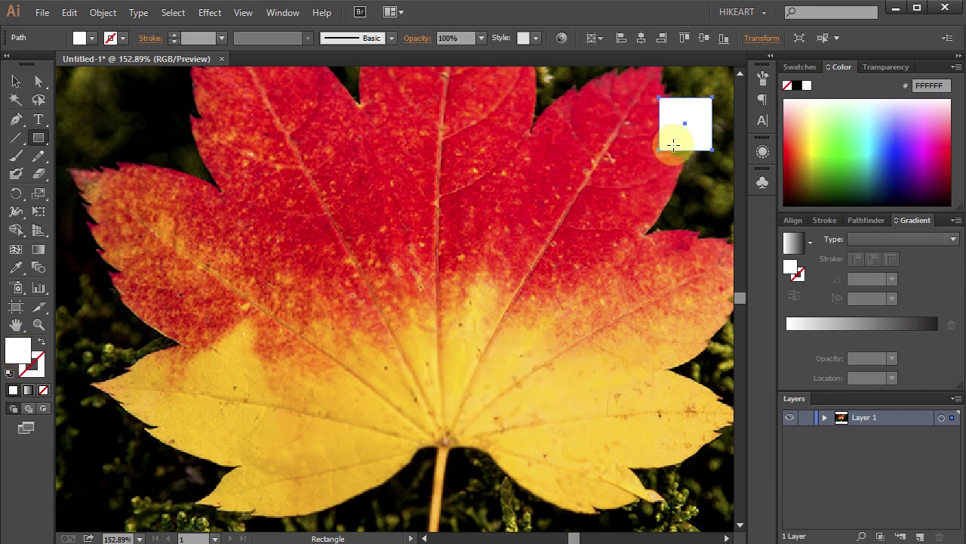
Step: Fill the square with a red sampled from the leaf using the Eyedropper
click(26, 261)
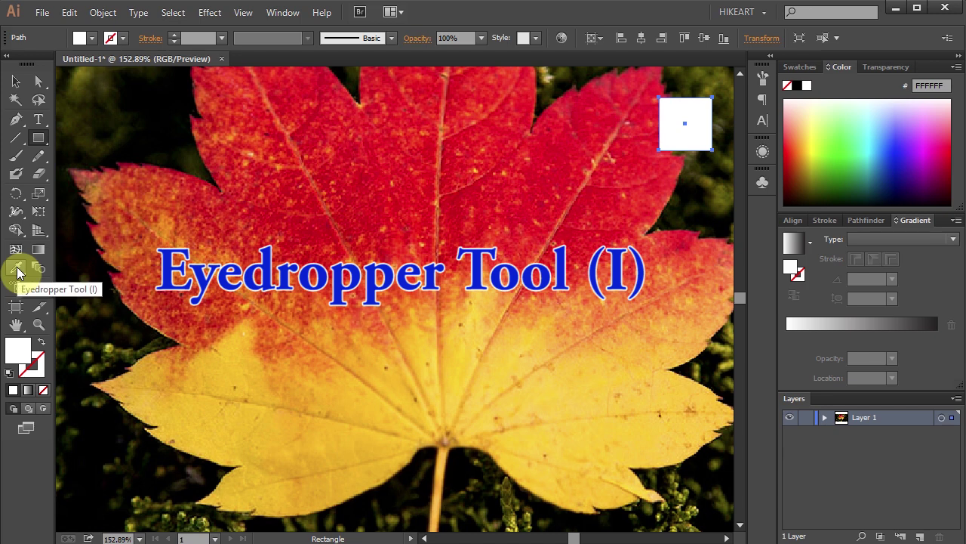
click(18, 270)
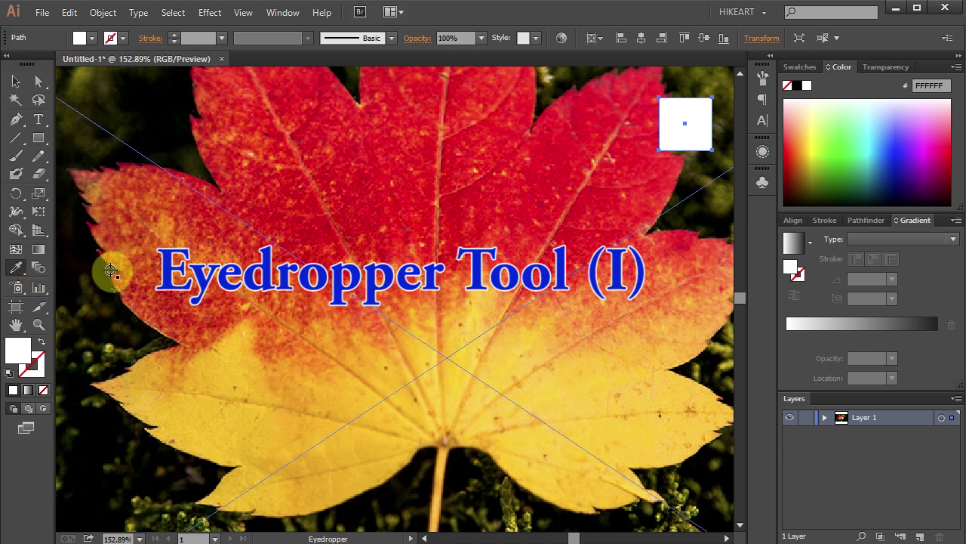
click(578, 124)
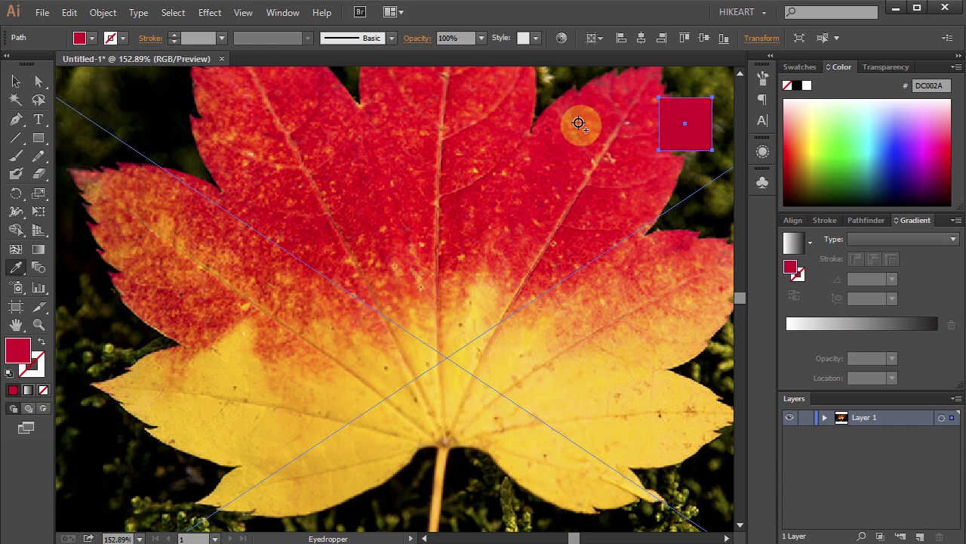
key(v)
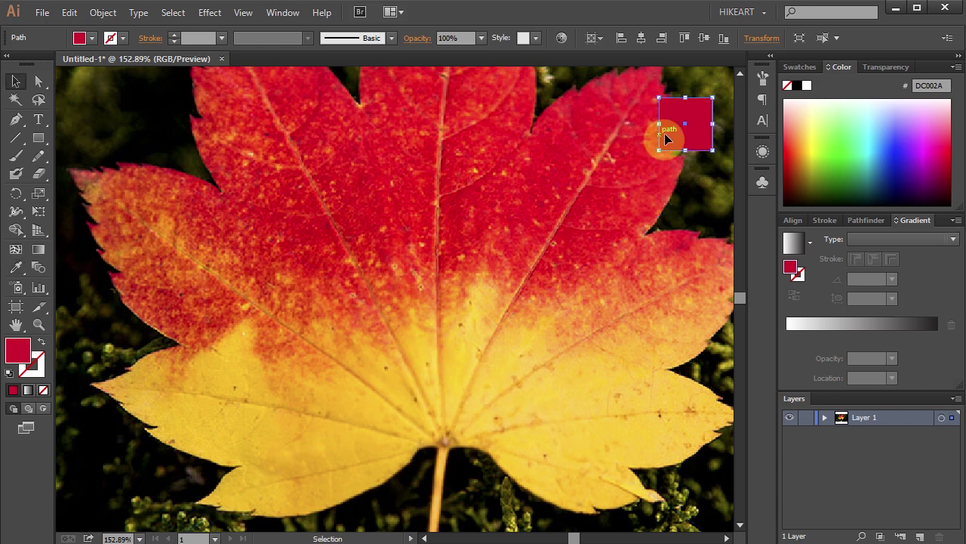
click(680, 135)
Step: Copy the square down the column and sample a brighter red and an orange into the copies
drag(679, 135, 679, 208)
key(i)
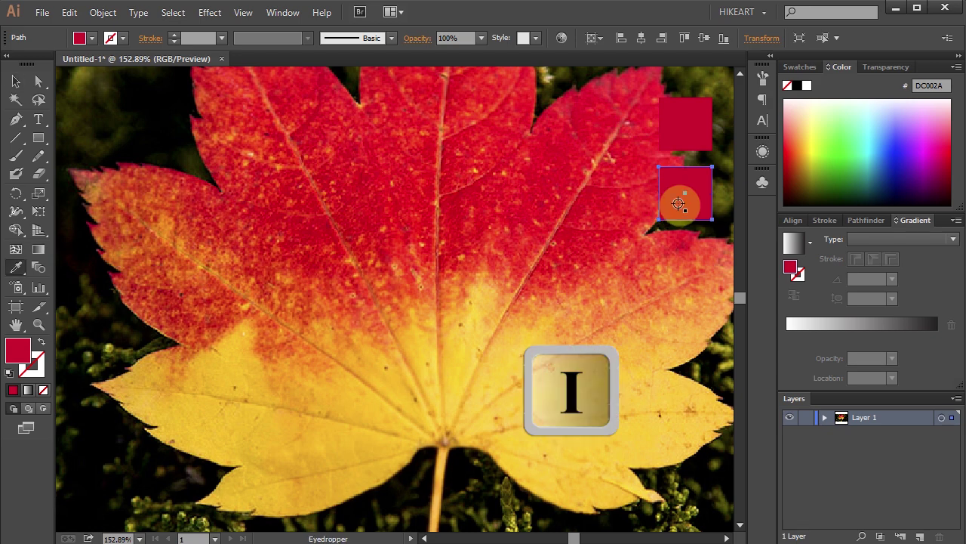
click(637, 171)
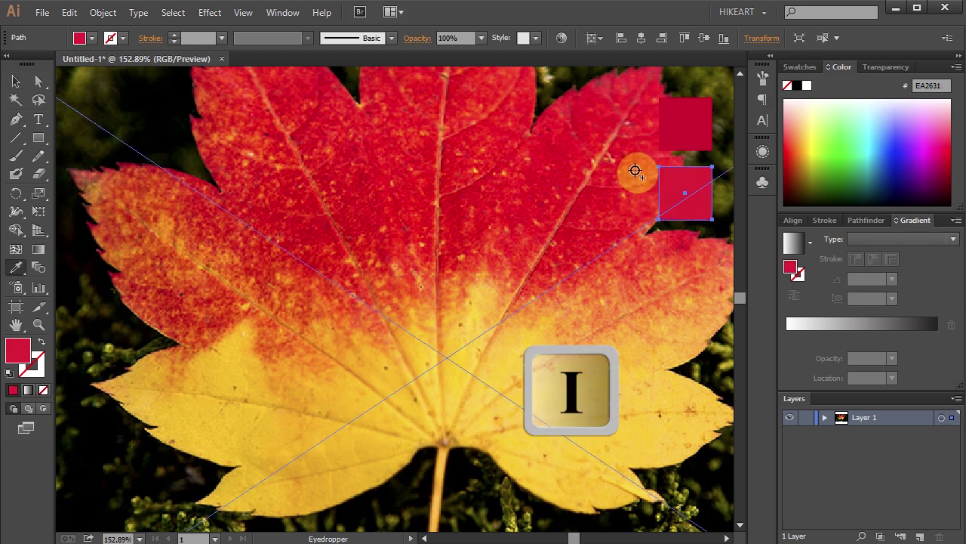
drag(668, 188, 684, 480)
click(622, 288)
Step: Sample the leaf's yellow, lighter yellow and yellow-orange into the remaining three squares
key(v)
key(i)
click(632, 355)
key(v)
key(i)
click(549, 394)
key(v)
key(i)
click(575, 420)
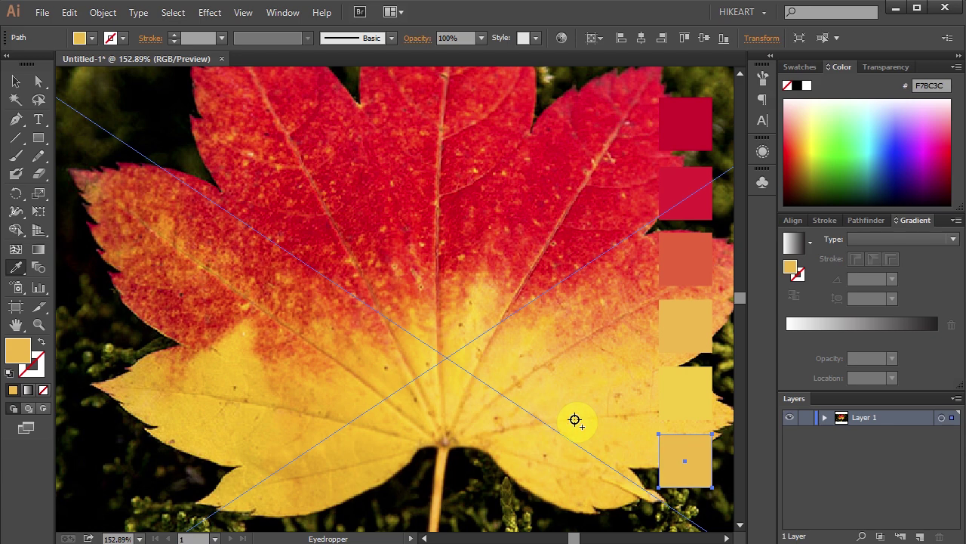
Step: Select all six sampled colour squares
key(v)
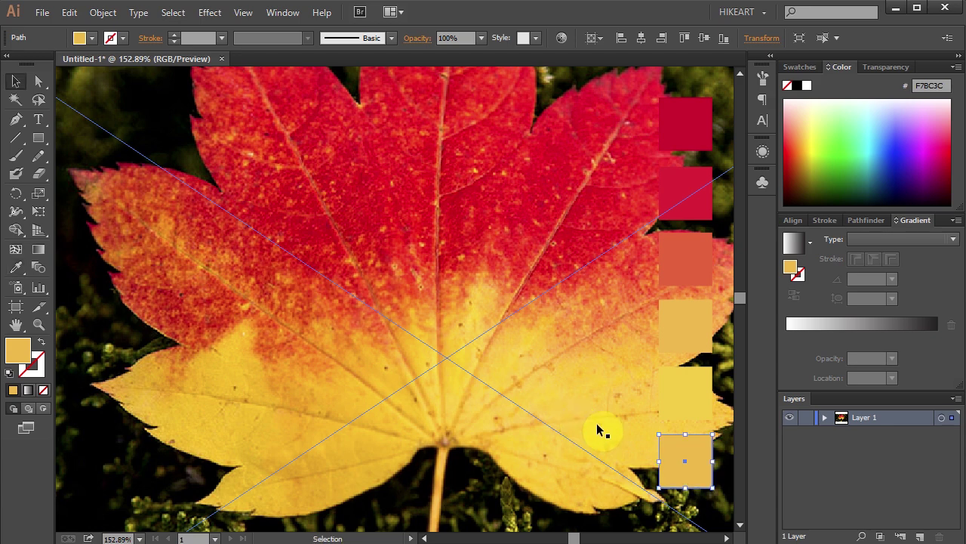
shift+click(686, 410)
shift+click(695, 332)
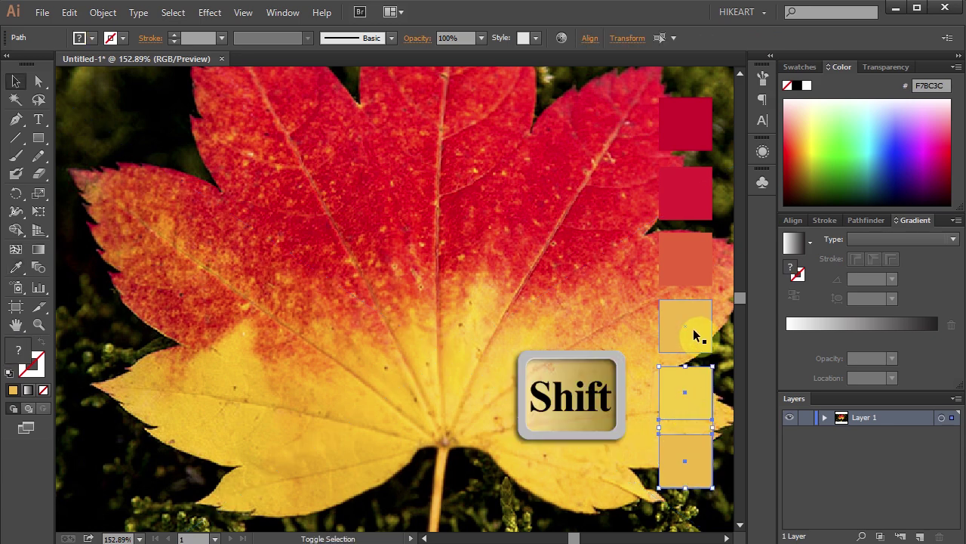
shift+click(691, 260)
shift+click(690, 212)
shift+click(691, 127)
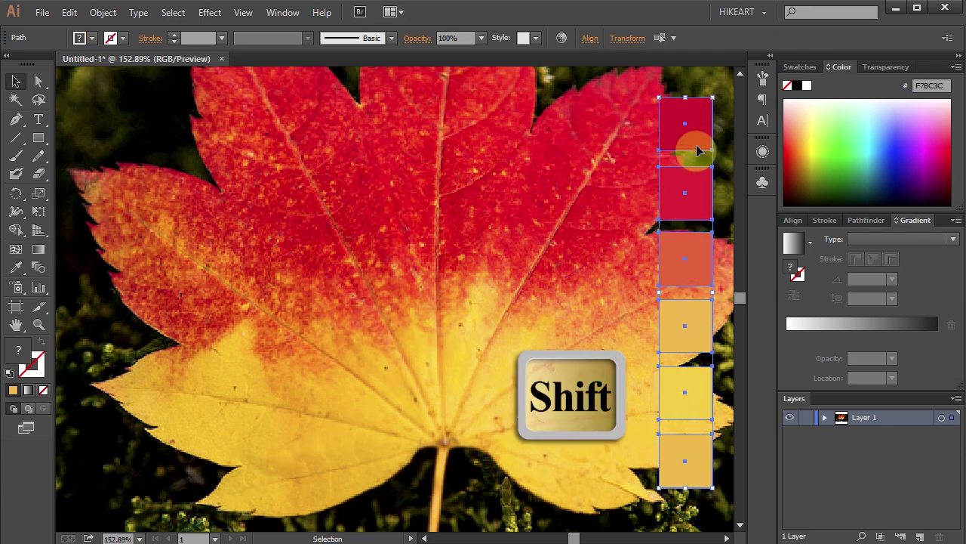
Step: Save the squares as a 'leaf colors' swatch group, then delete them and fit the artboard
click(807, 65)
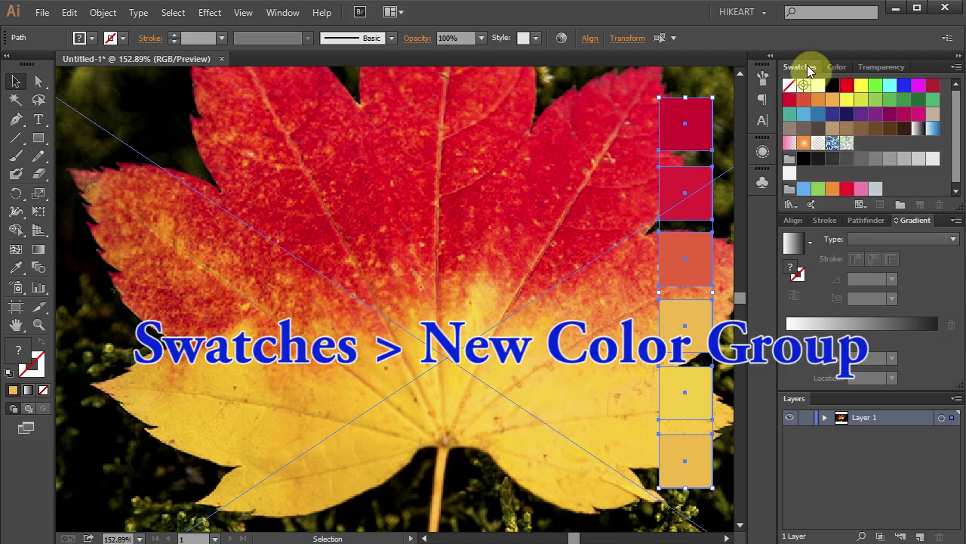
drag(911, 212, 902, 234)
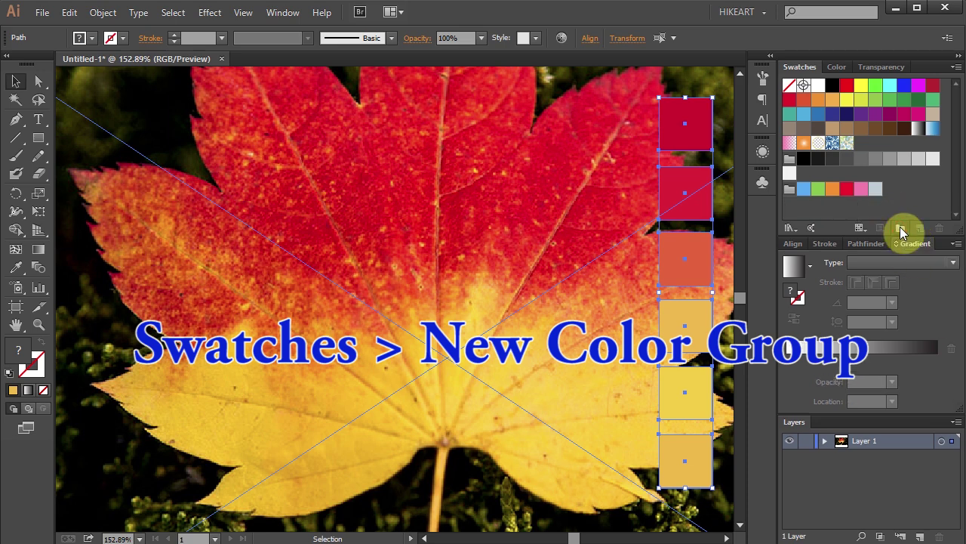
click(900, 227)
text(leaf colors)
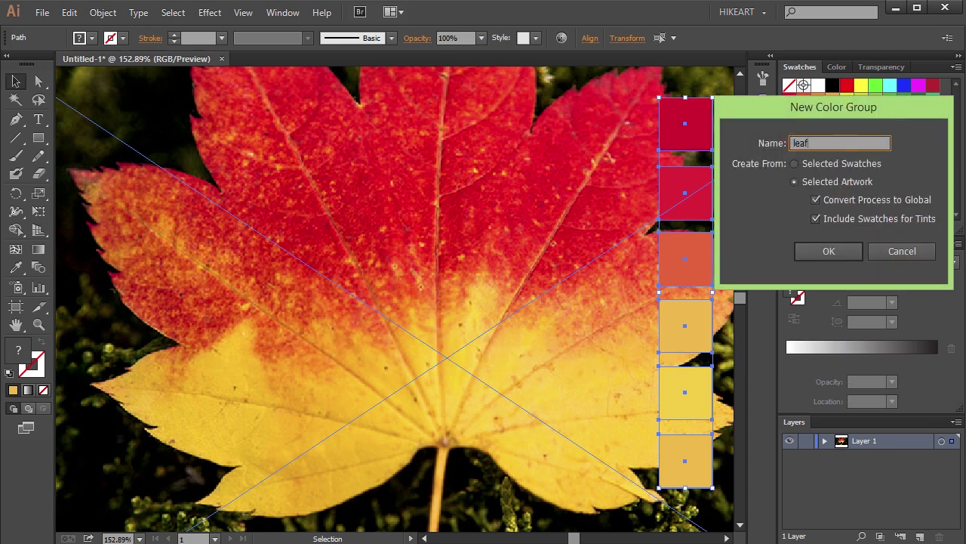
click(857, 250)
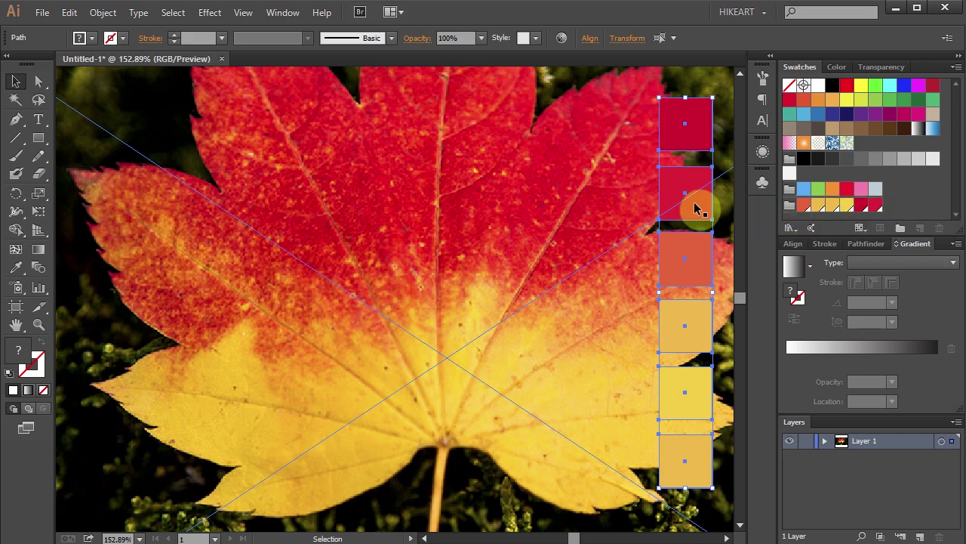
key(Delete)
key(Delete)
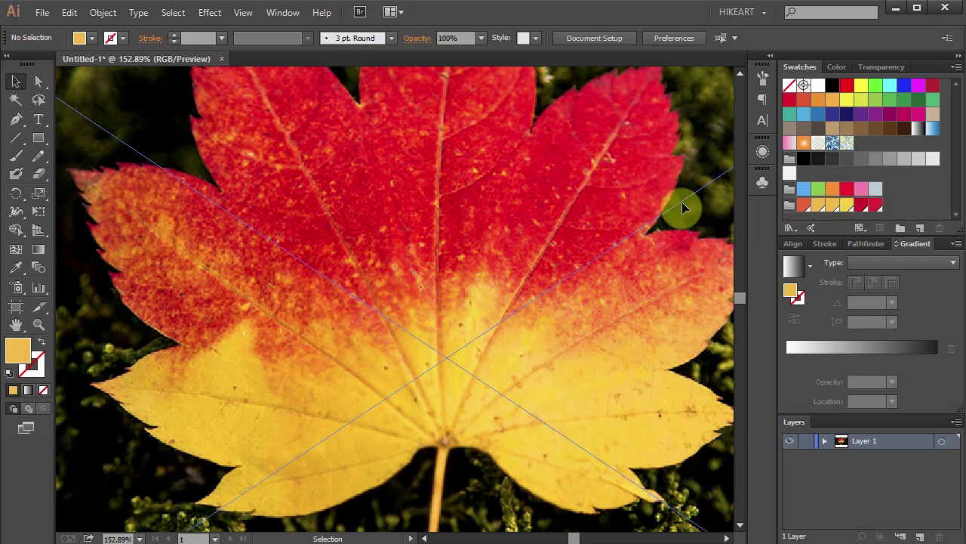
key(ctrl+0)
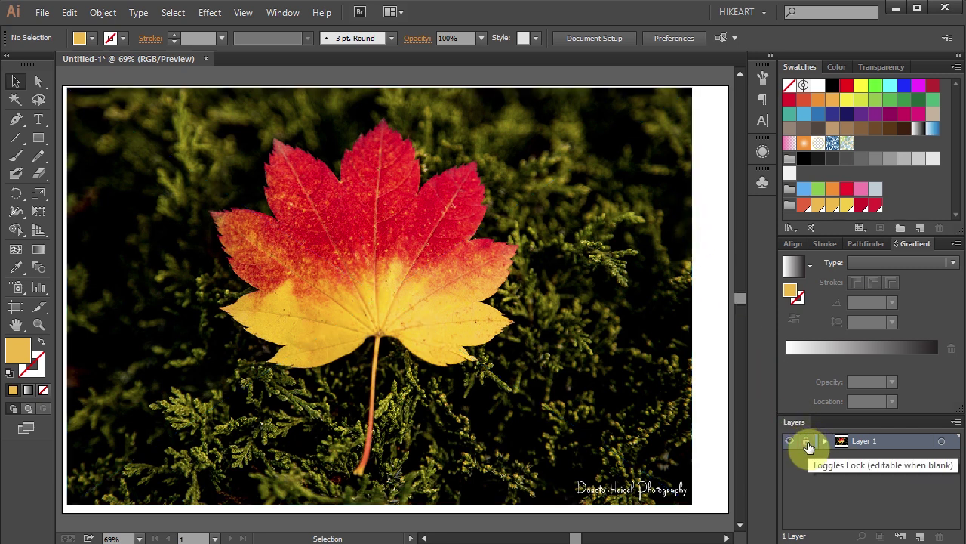
Step: Add Layer 2 and set drawing to no fill with a cyan 00D7F9 stroke
click(921, 536)
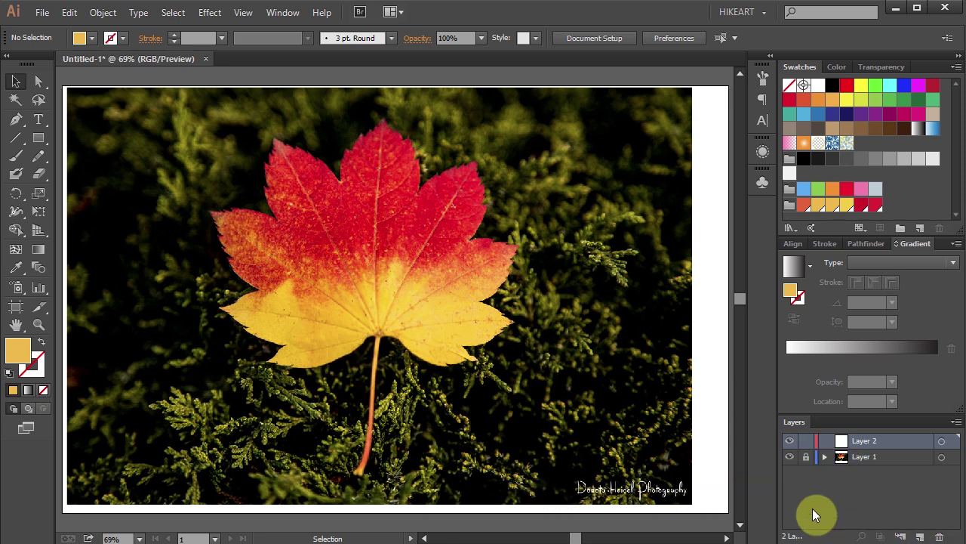
click(40, 390)
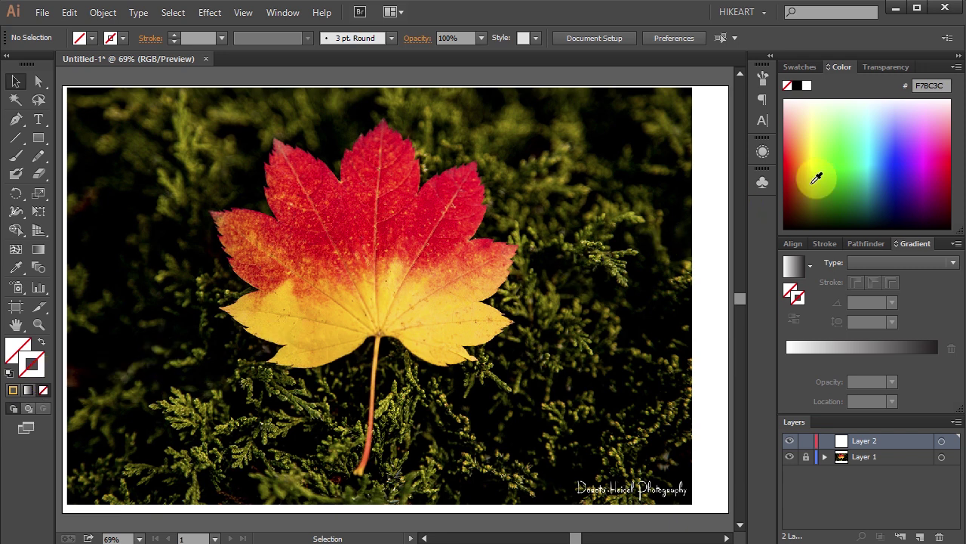
click(875, 158)
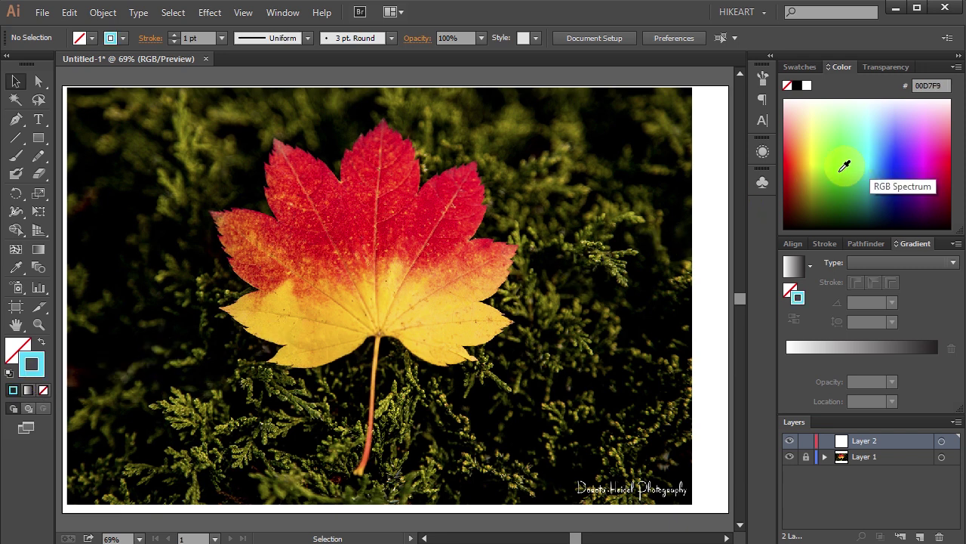
key(z)
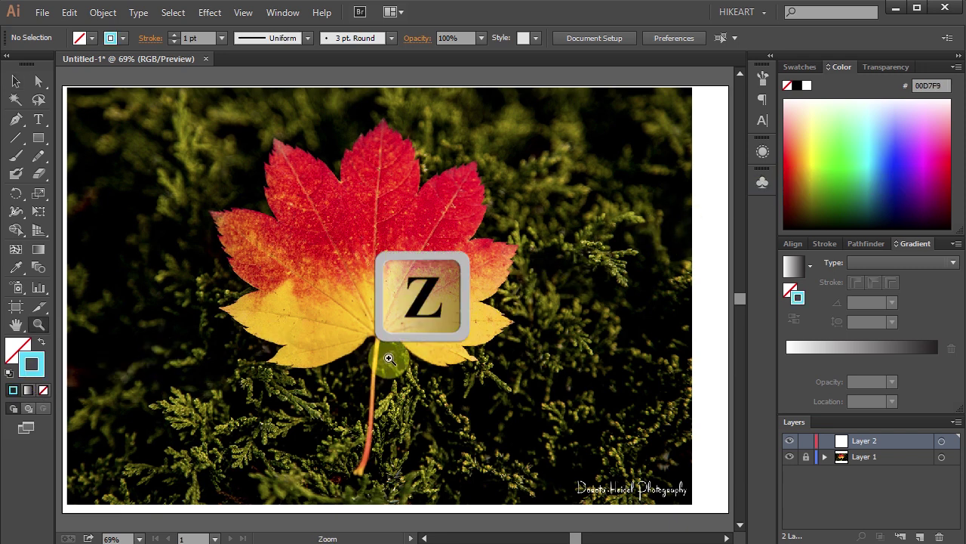
drag(385, 375, 216, 255)
Step: Begin the Pen trace at the stem top, curving along the leaf's lower edge and first lobes
click(16, 119)
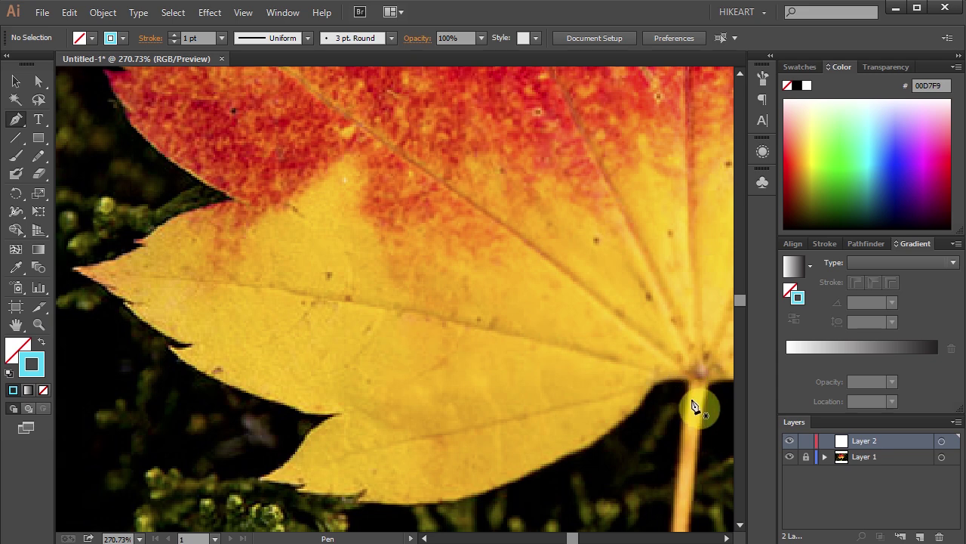
key(space)
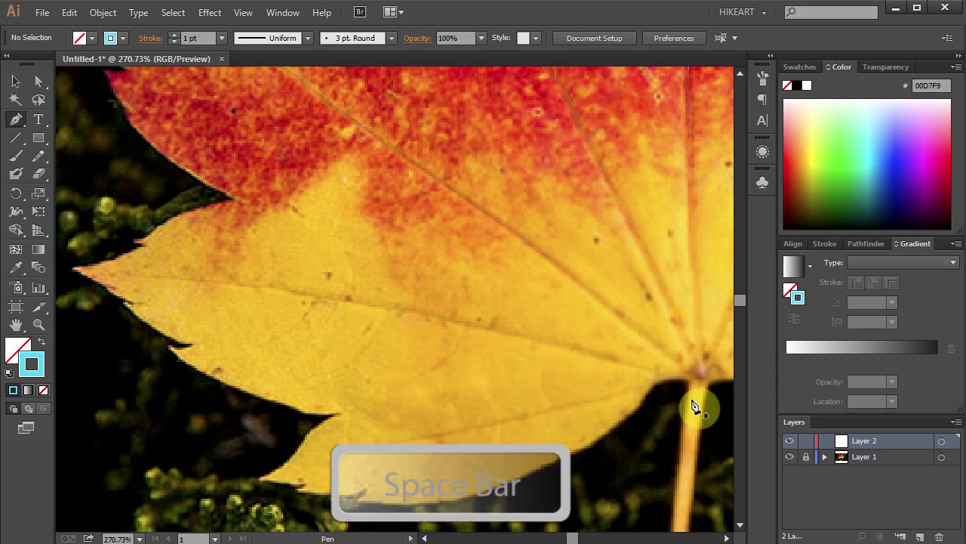
drag(693, 405, 590, 376)
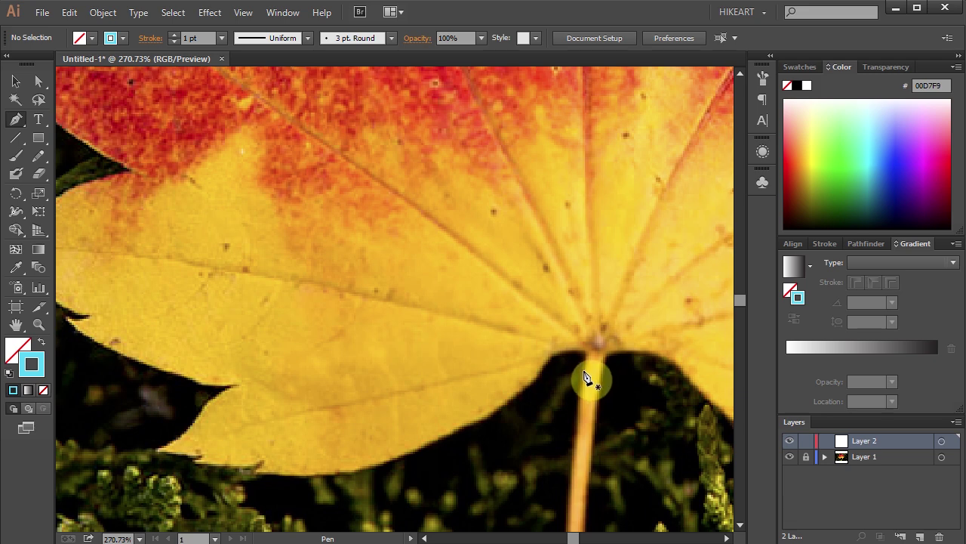
drag(588, 370, 576, 356)
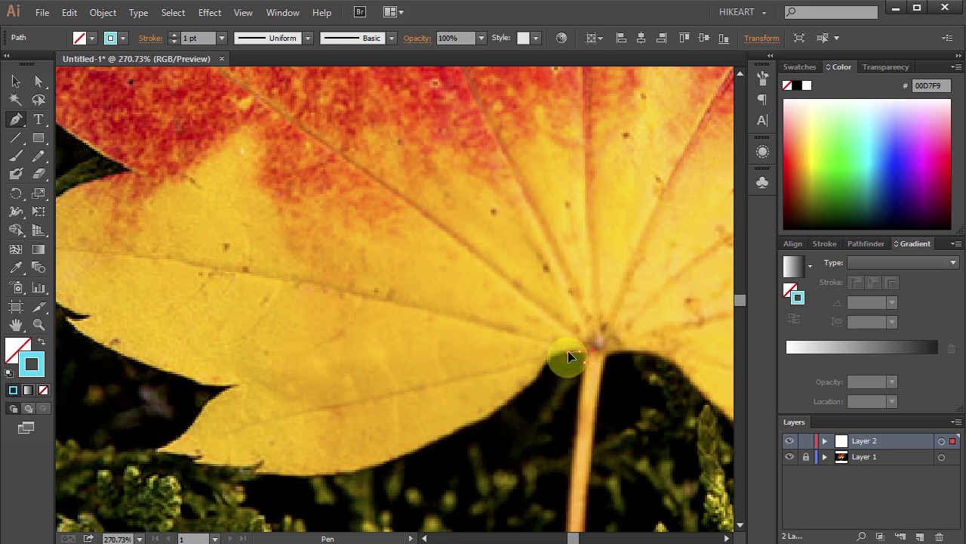
drag(569, 353, 265, 459)
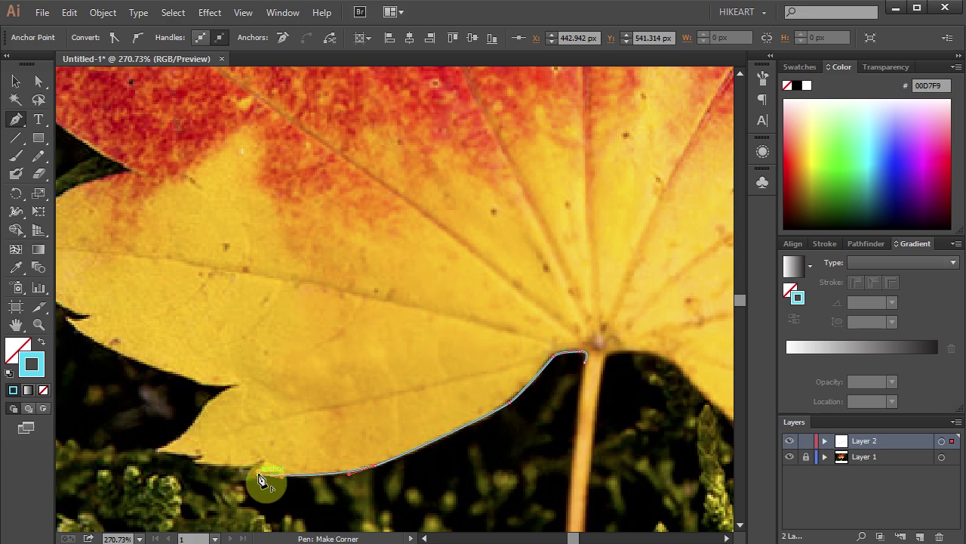
mouse_move(263, 476)
mouse_down()
mouse_move(265, 460)
mouse_move(173, 453)
mouse_move(345, 472)
mouse_up()
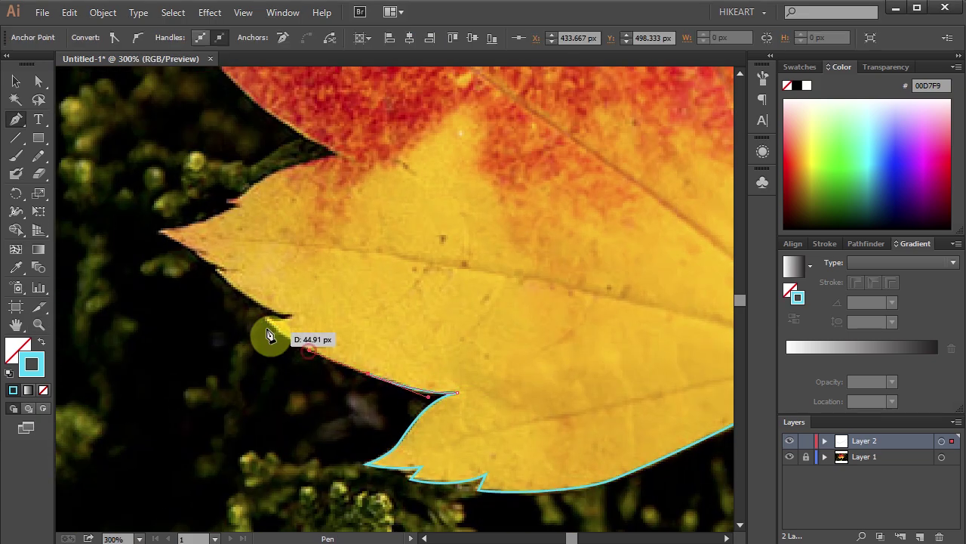
drag(270, 336, 266, 334)
click(199, 263)
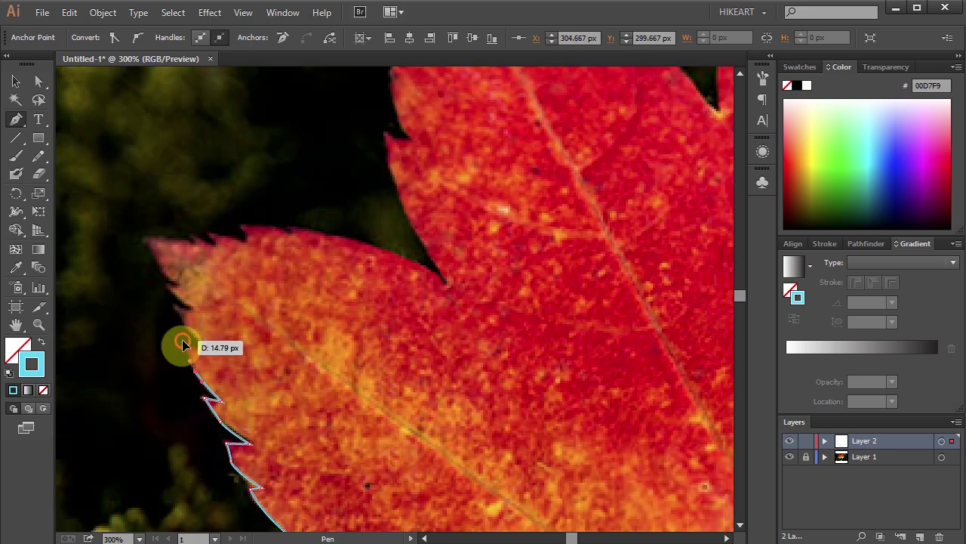
drag(182, 341, 179, 338)
drag(211, 248, 213, 250)
click(446, 286)
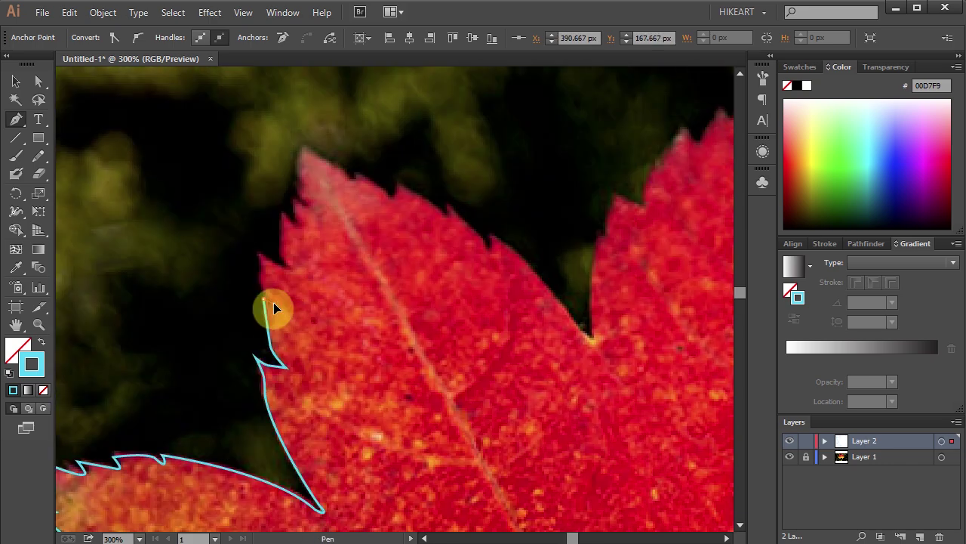
click(302, 155)
drag(449, 223, 451, 226)
Step: Continue the outline around the serrated teeth, lobe tips and notches of the middle lobes
click(592, 336)
click(615, 215)
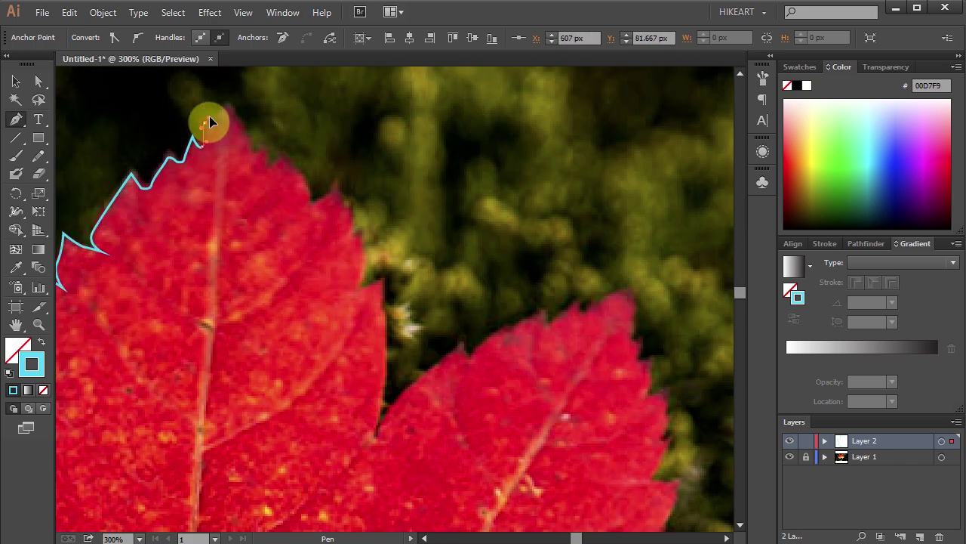
click(305, 205)
click(334, 184)
drag(353, 205, 356, 210)
click(357, 289)
click(383, 279)
drag(379, 442, 381, 446)
click(464, 340)
click(566, 313)
click(626, 295)
click(641, 353)
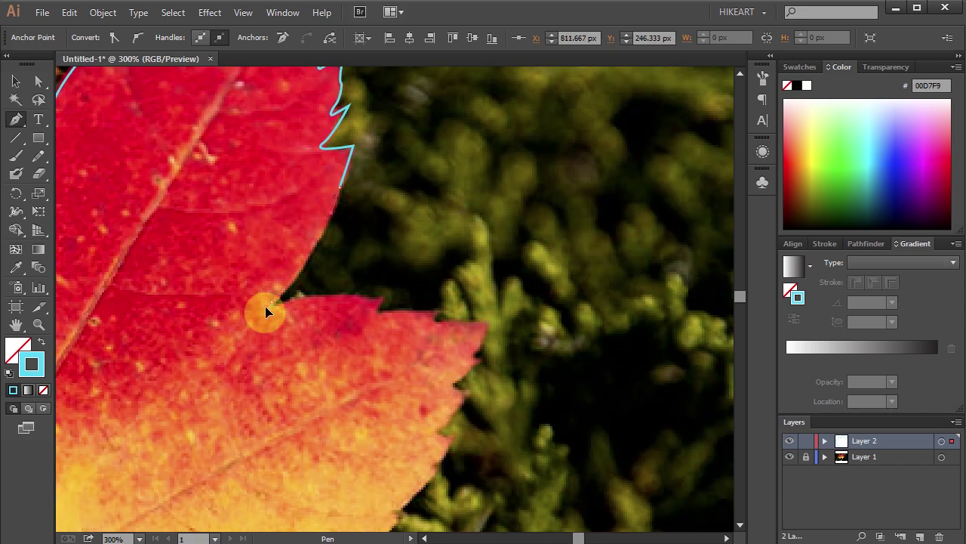
click(378, 310)
drag(446, 313, 489, 332)
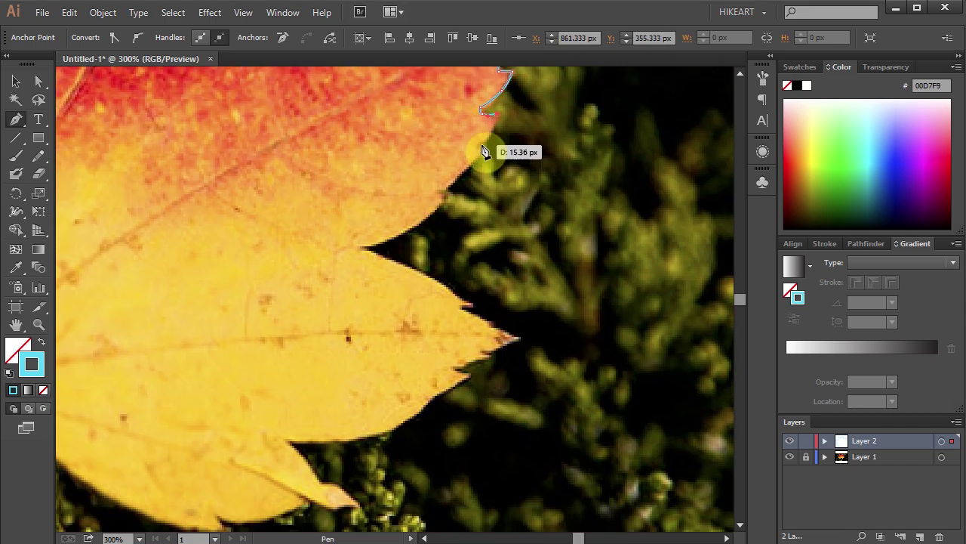
Step: Finish the outline down the yellow right lobe and around the stem, closing the path
click(441, 193)
click(364, 246)
click(471, 307)
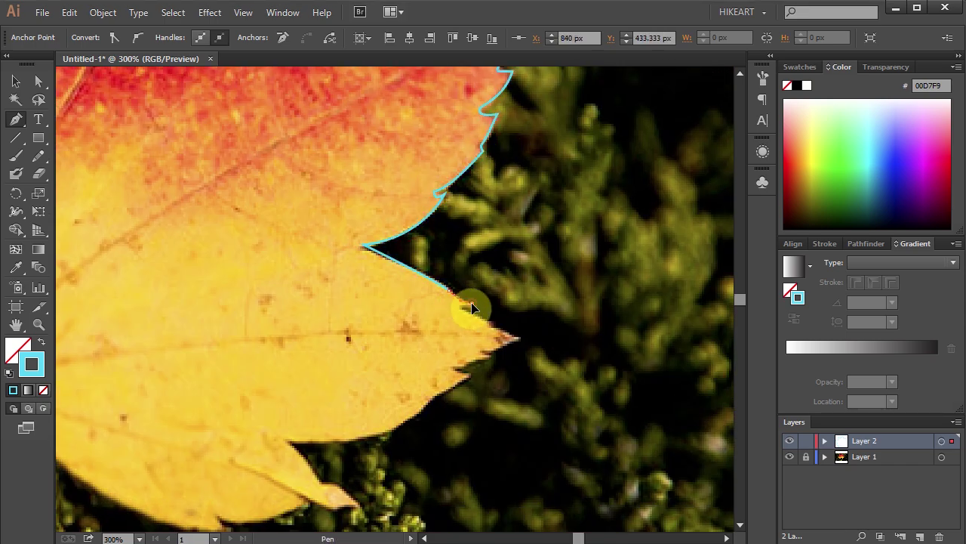
click(517, 340)
click(453, 369)
click(291, 441)
click(324, 483)
click(340, 502)
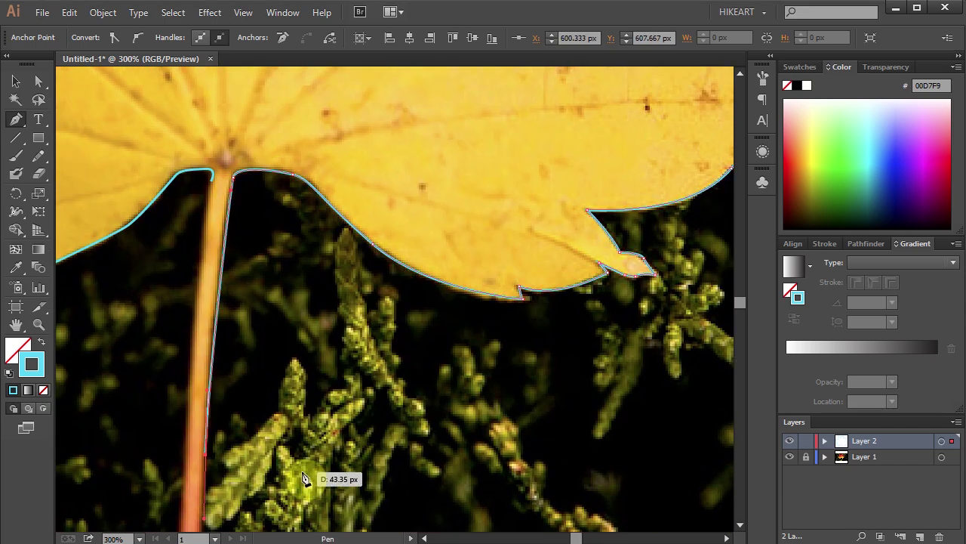
scroll(304, 479, down, 5)
scroll(438, 166, up, 8)
click(393, 238)
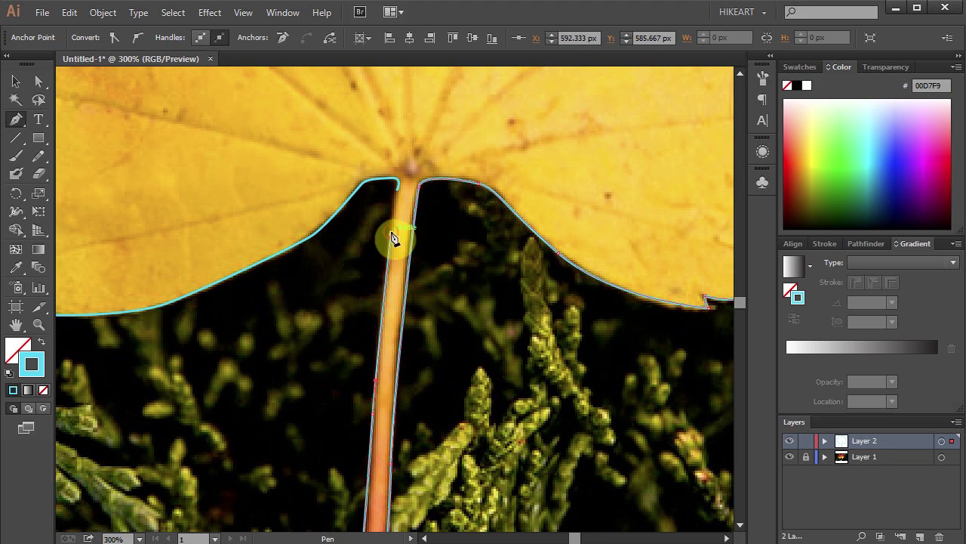
scroll(400, 211, up, 4)
drag(394, 309, 395, 295)
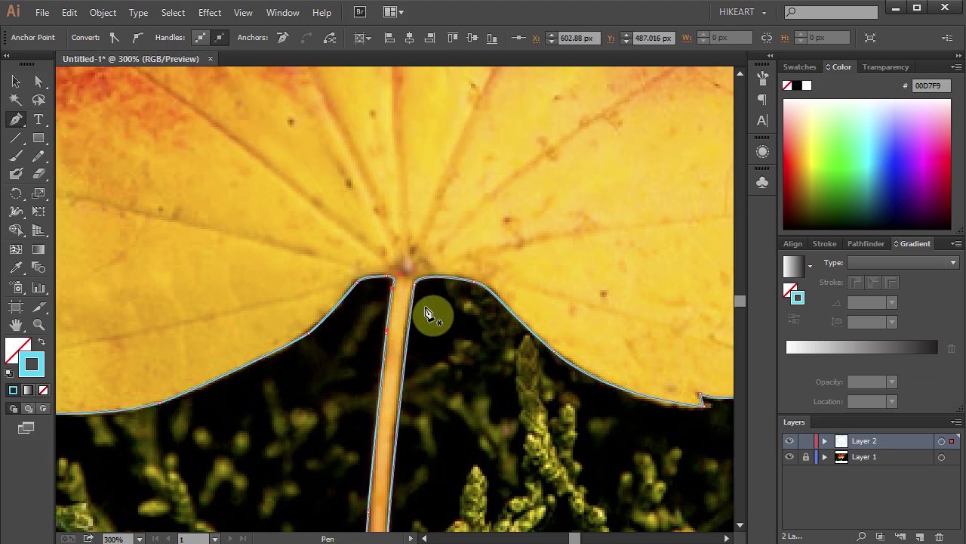
key(ctrl+0)
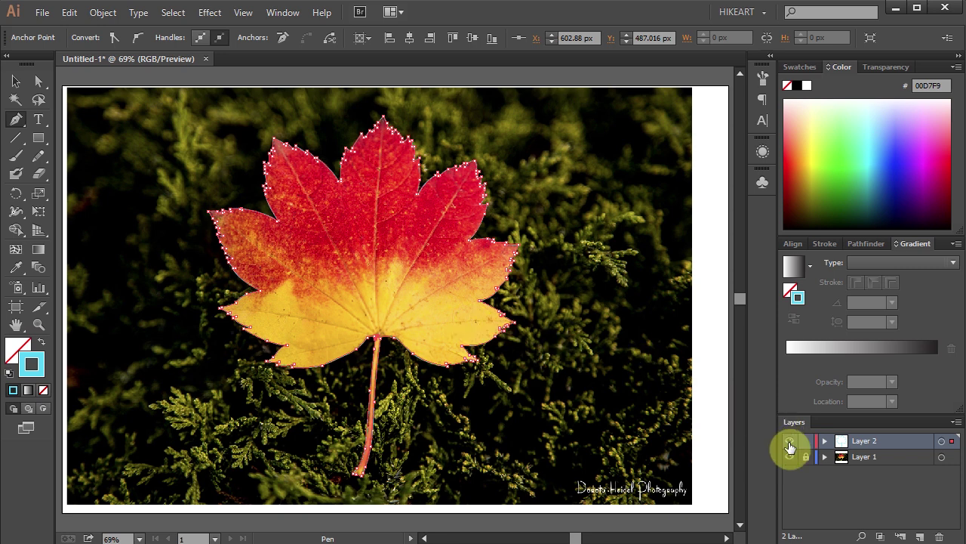
Step: Hide the photo layer, remove the path's stroke, select the leaf, and show Gradient and Swatches panels
click(791, 458)
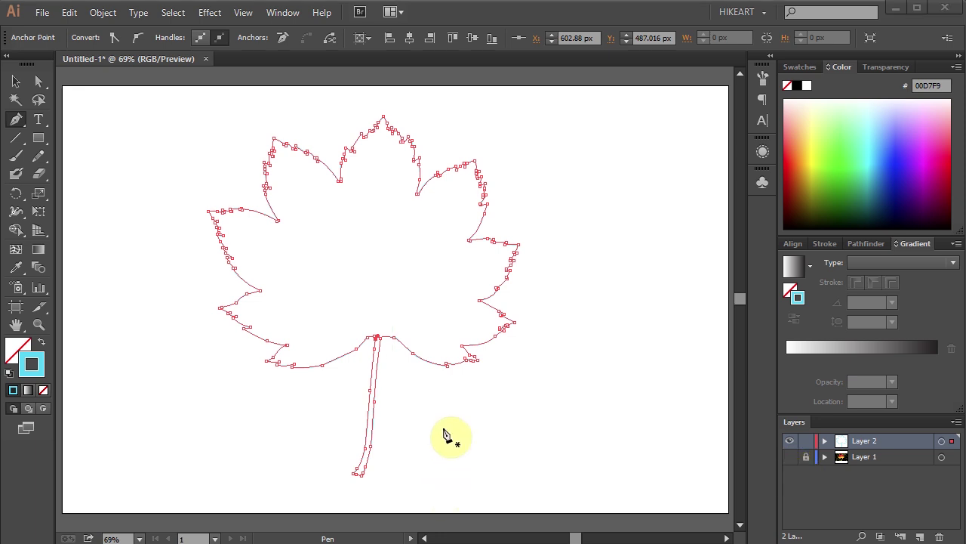
click(44, 390)
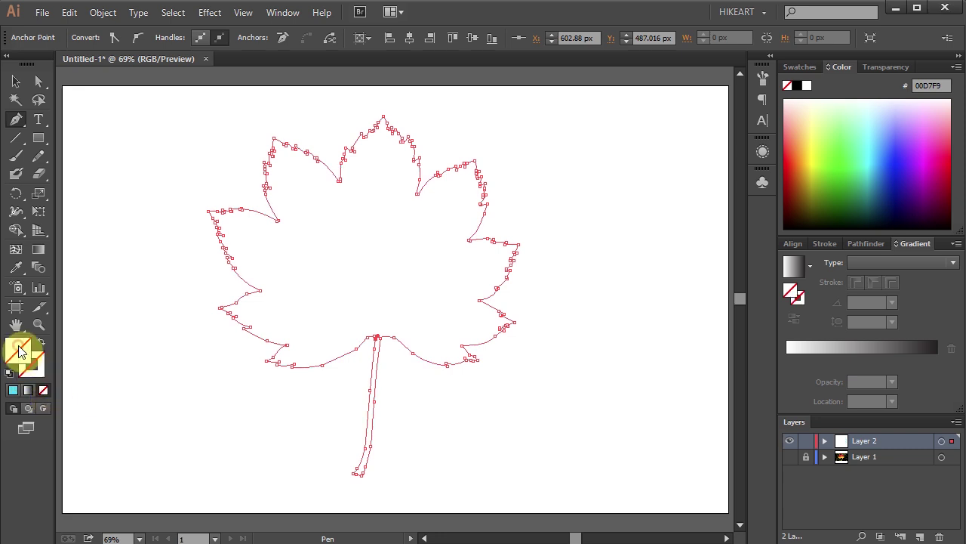
key(ctrl+a)
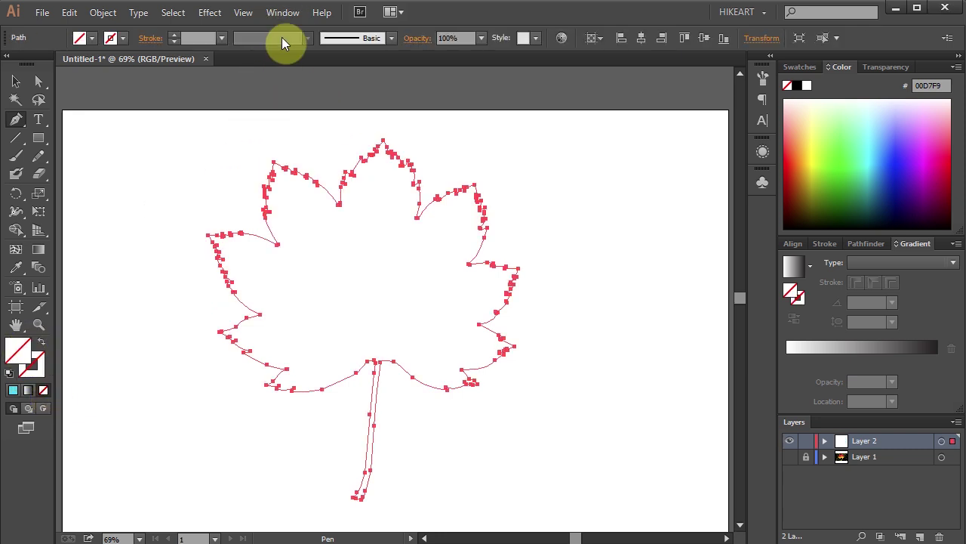
click(282, 17)
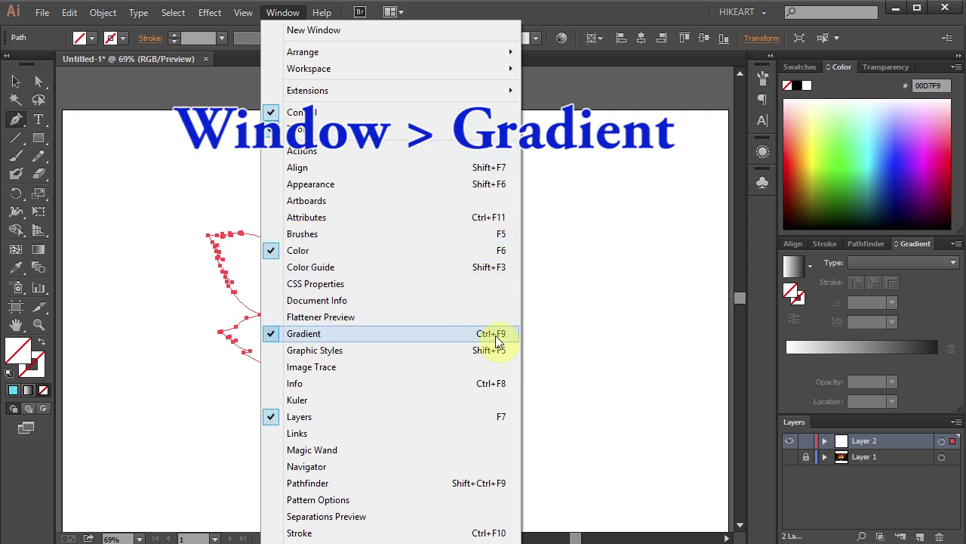
click(926, 278)
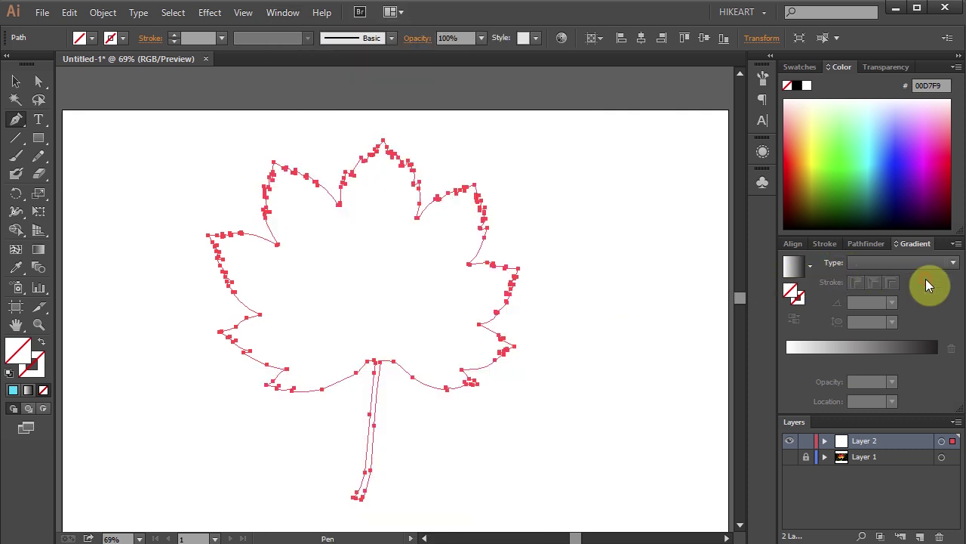
click(801, 67)
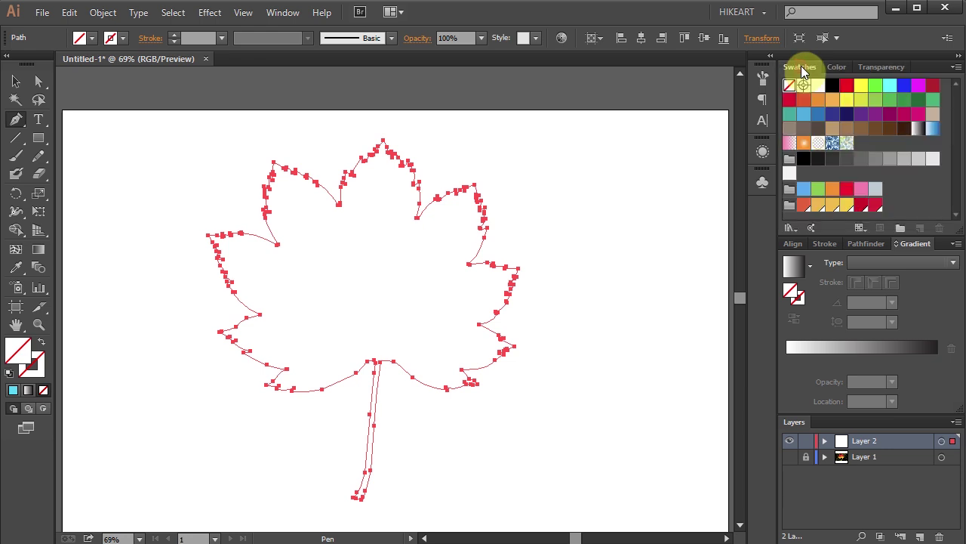
Step: Add leaf colors stops to the gradient: orange, yellow-orange near 39%, yellow, crimson at 80.79%
click(791, 207)
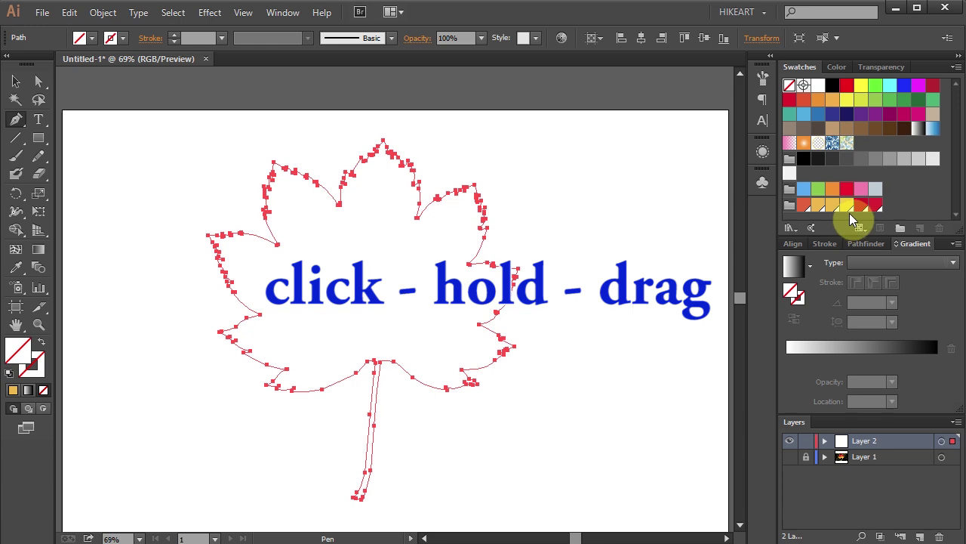
drag(849, 213, 940, 362)
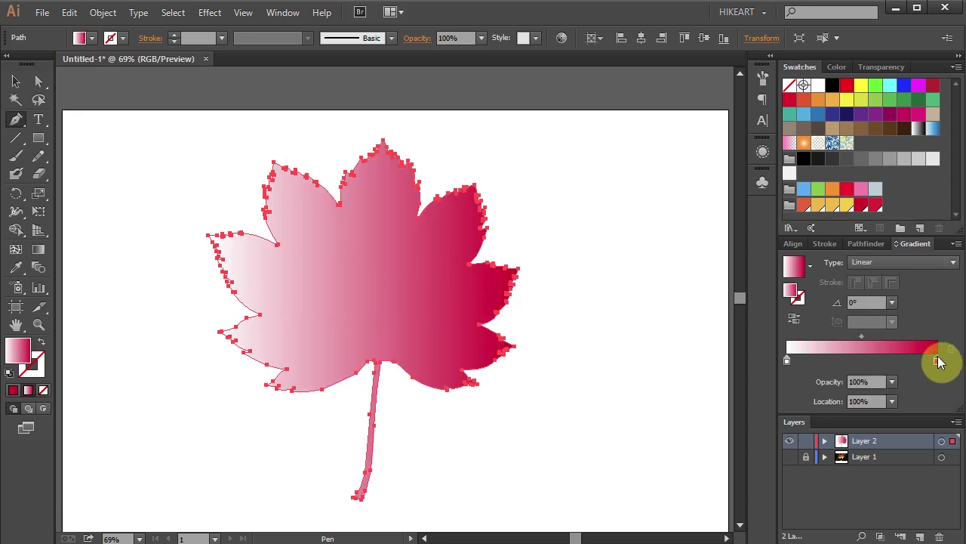
drag(874, 211, 909, 360)
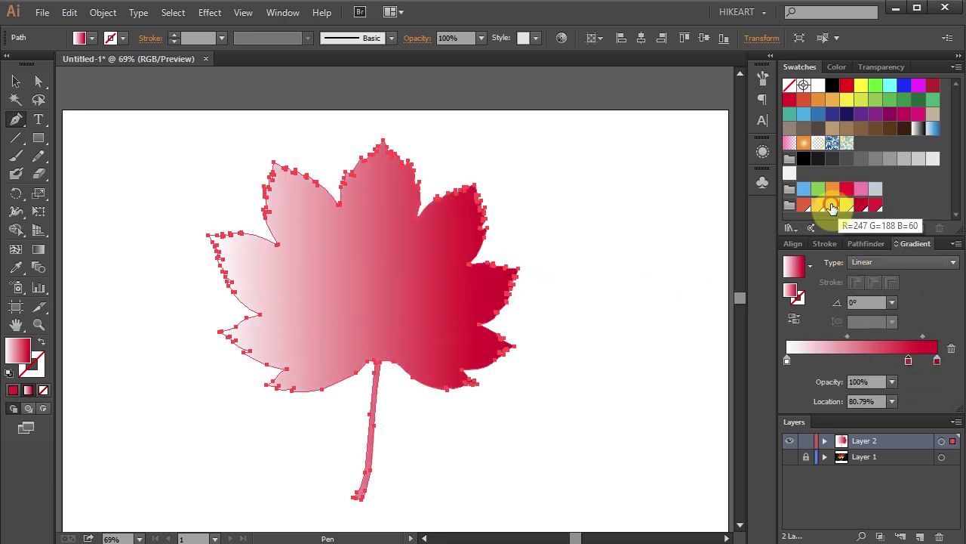
drag(845, 205, 877, 359)
drag(845, 231, 846, 360)
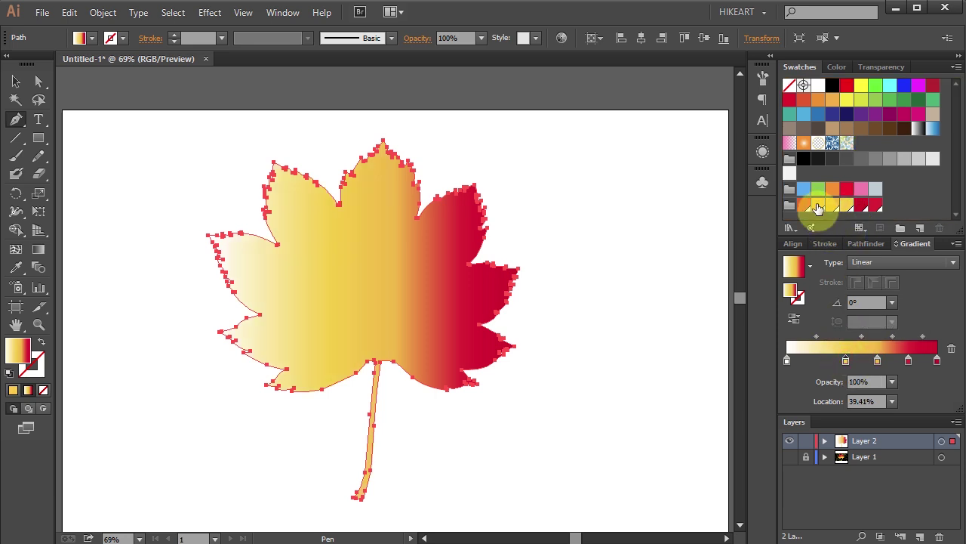
drag(805, 206, 786, 394)
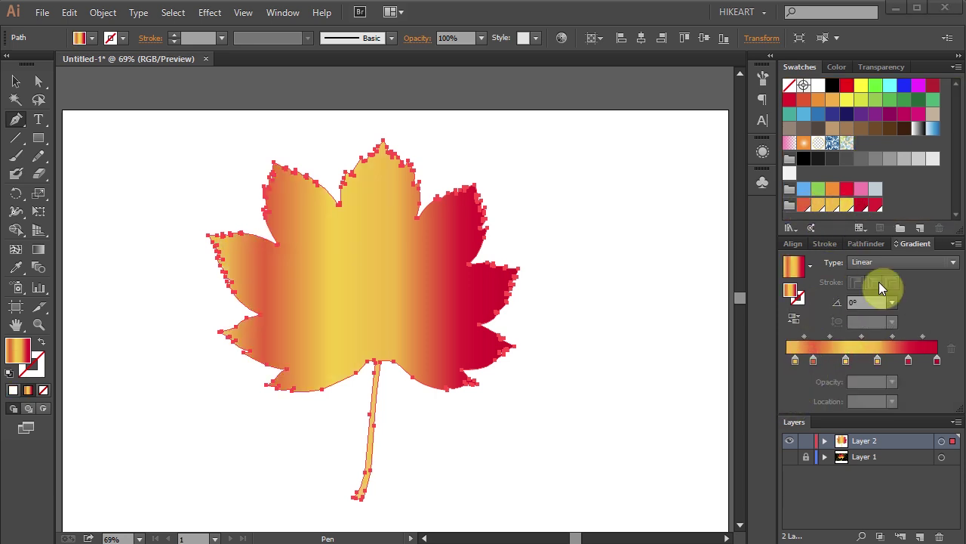
Step: Make the gradient radial, run it from stem base to leaf top, adjust the stops, and deselect
click(954, 264)
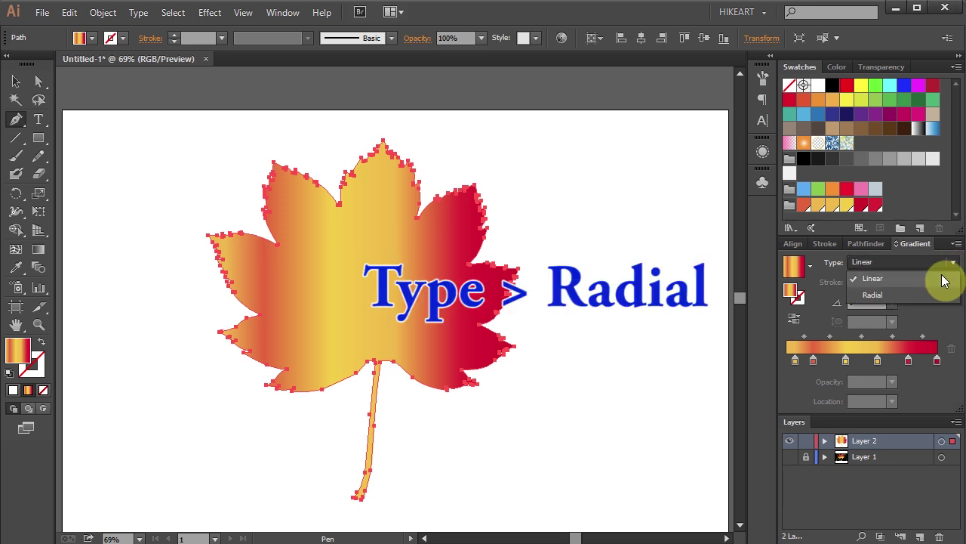
click(922, 292)
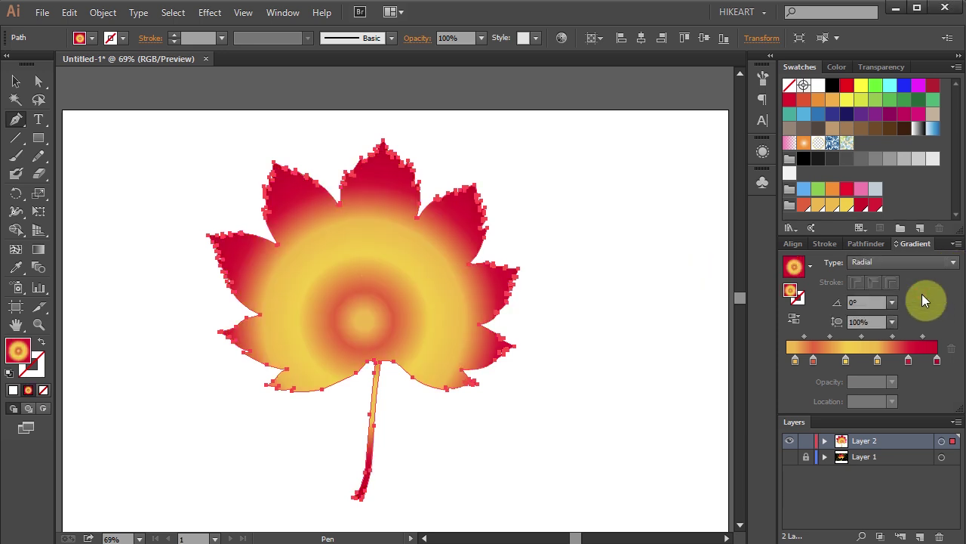
key(g)
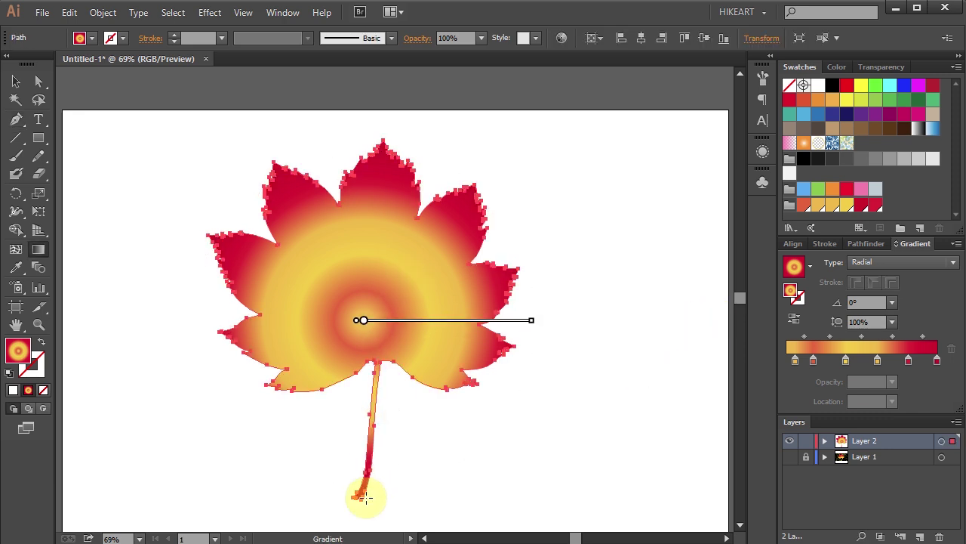
drag(365, 499, 372, 144)
drag(367, 479, 370, 496)
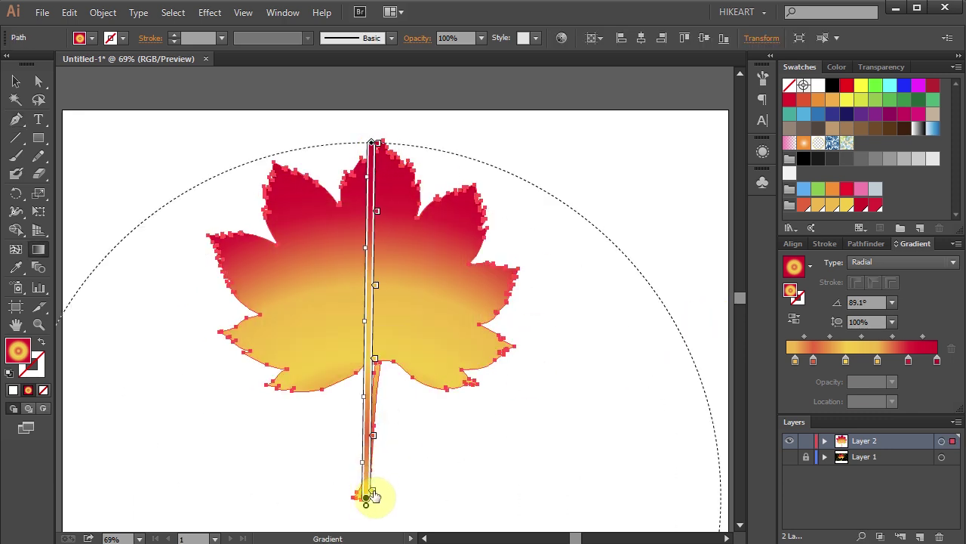
mouse_move(367, 436)
mouse_down()
mouse_move(363, 463)
mouse_move(375, 459)
mouse_up()
mouse_move(379, 161)
mouse_down()
mouse_move(377, 296)
mouse_move(431, 361)
mouse_up()
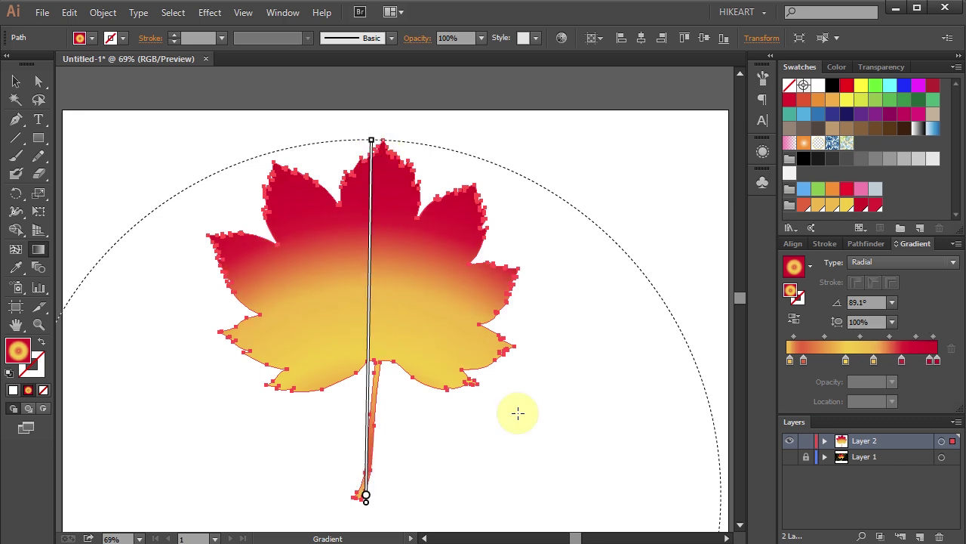
key(ctrl+shift+a)
Step: Hide and lock the gradient leaf layer, add Layer 3 for veins, and set fill to the yellow swatch
click(789, 457)
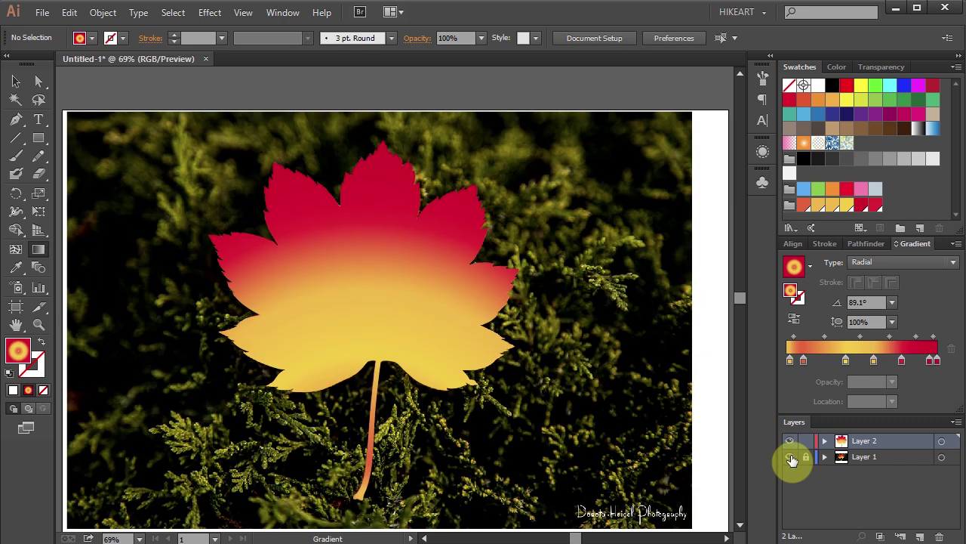
click(790, 443)
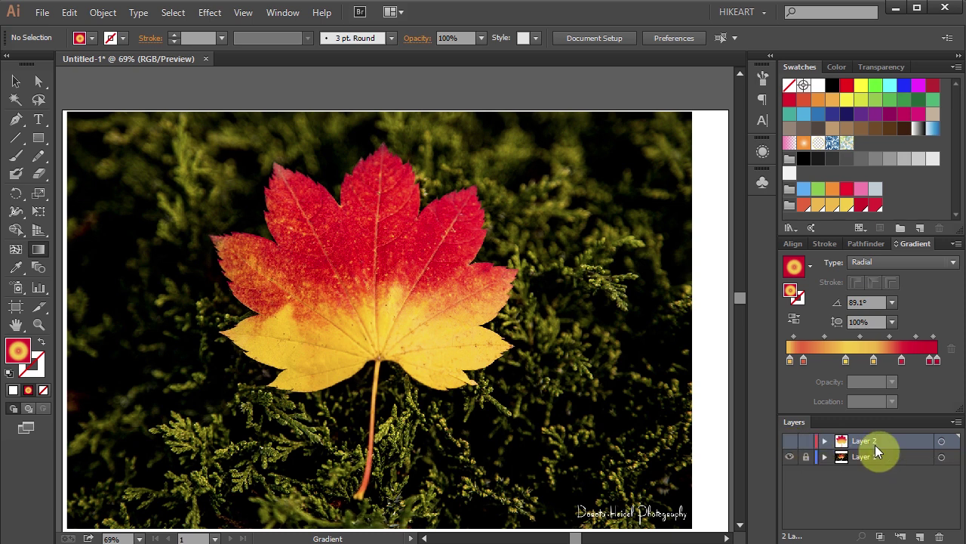
click(920, 536)
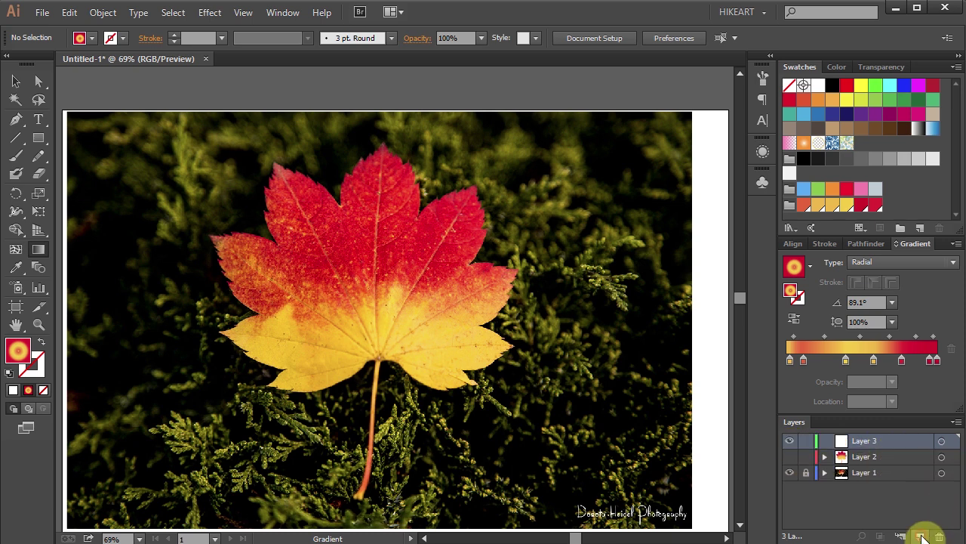
click(806, 457)
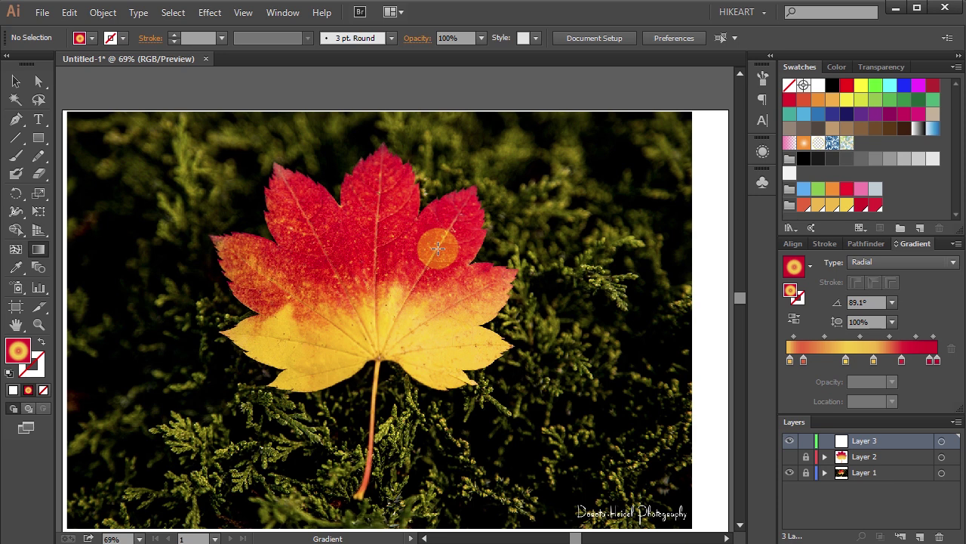
click(833, 206)
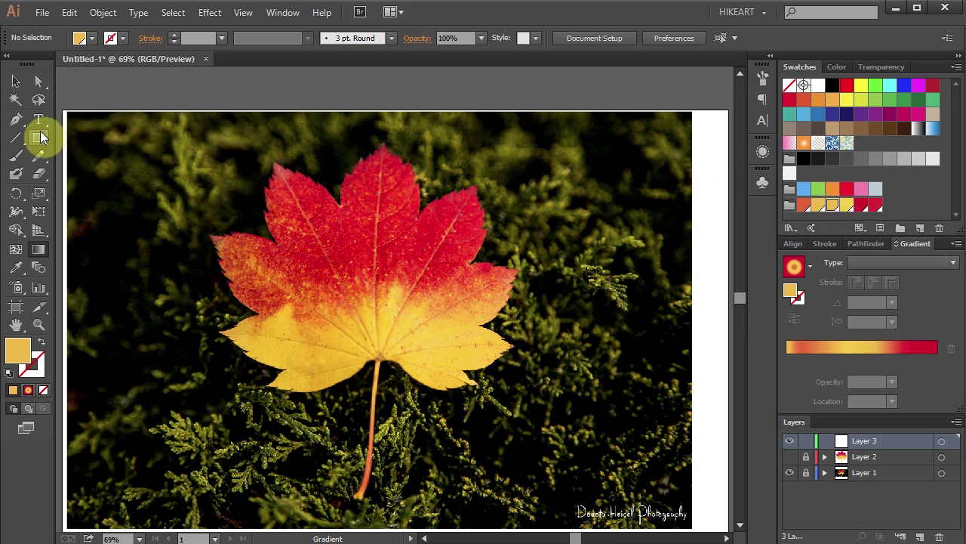
Step: Draw a long thin ellipse at the artboard top and turn it into the new art brush Art Brush 1
drag(39, 137, 98, 173)
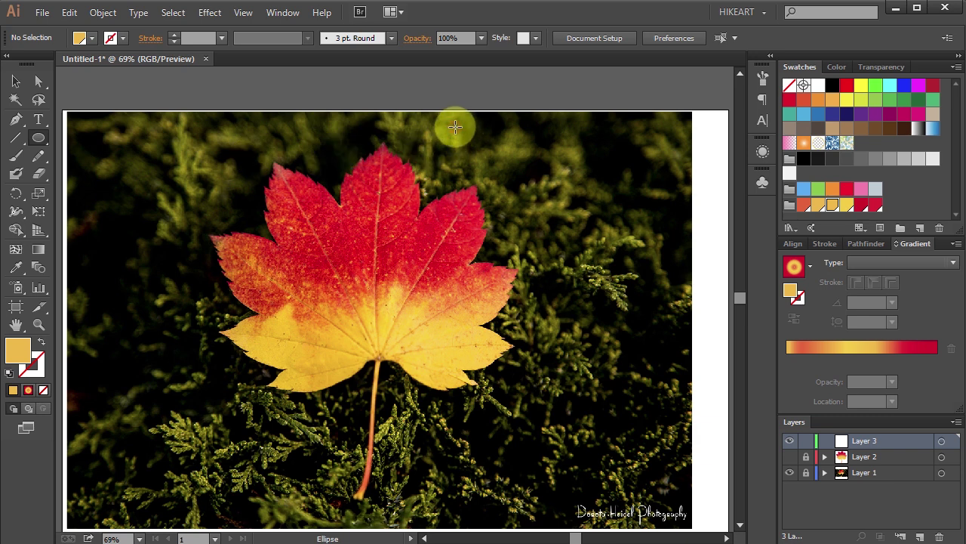
drag(455, 127, 708, 128)
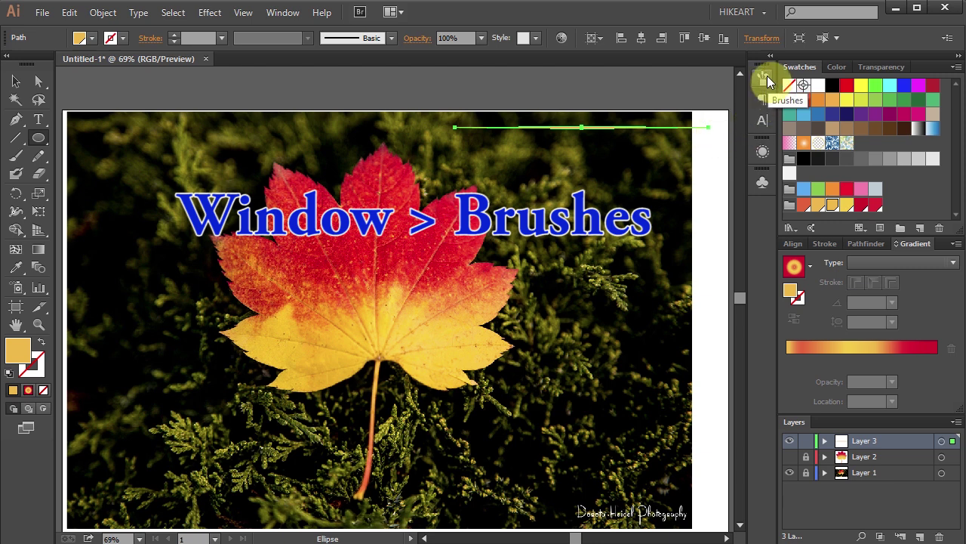
click(764, 79)
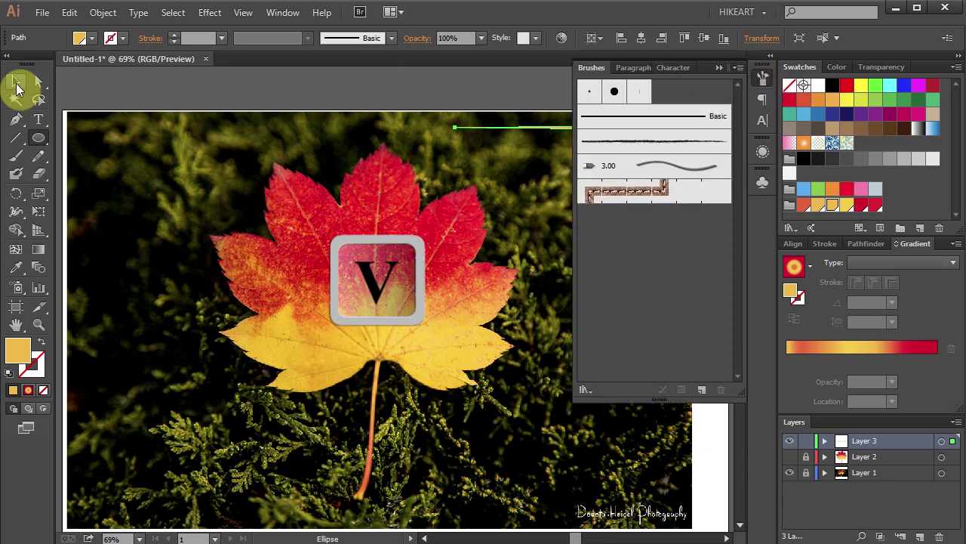
click(17, 86)
drag(533, 131, 610, 217)
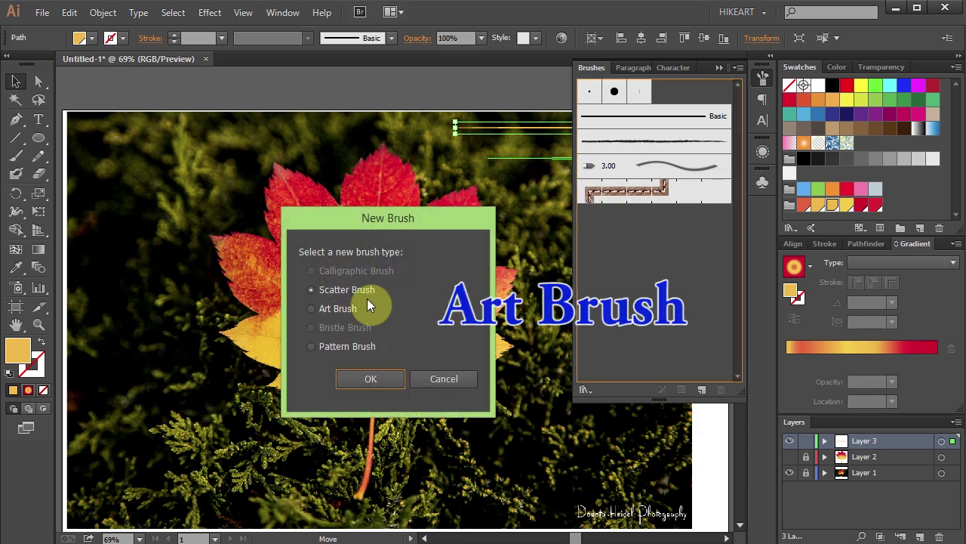
click(311, 308)
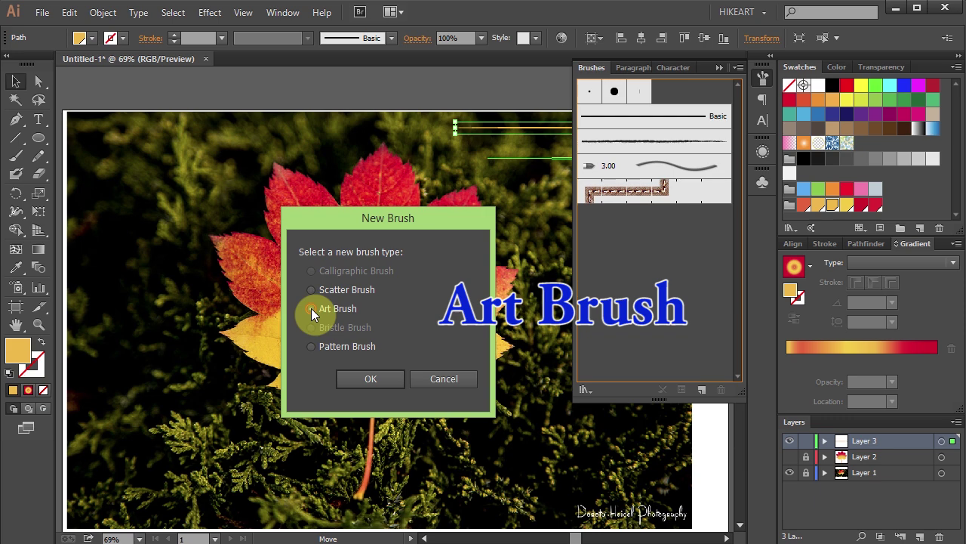
click(384, 383)
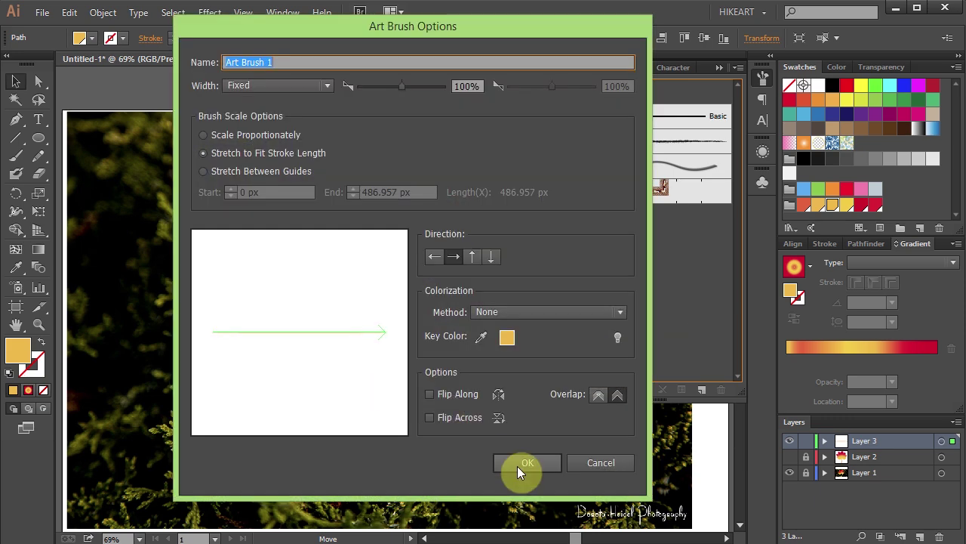
click(527, 467)
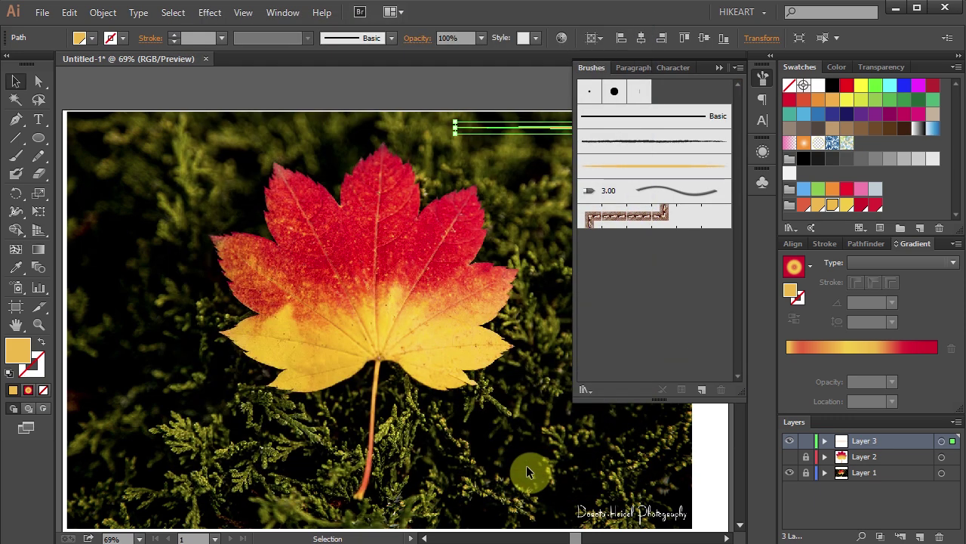
Step: Apply Art Brush 1, delete the source ellipse and zoom in on the leaf
click(685, 173)
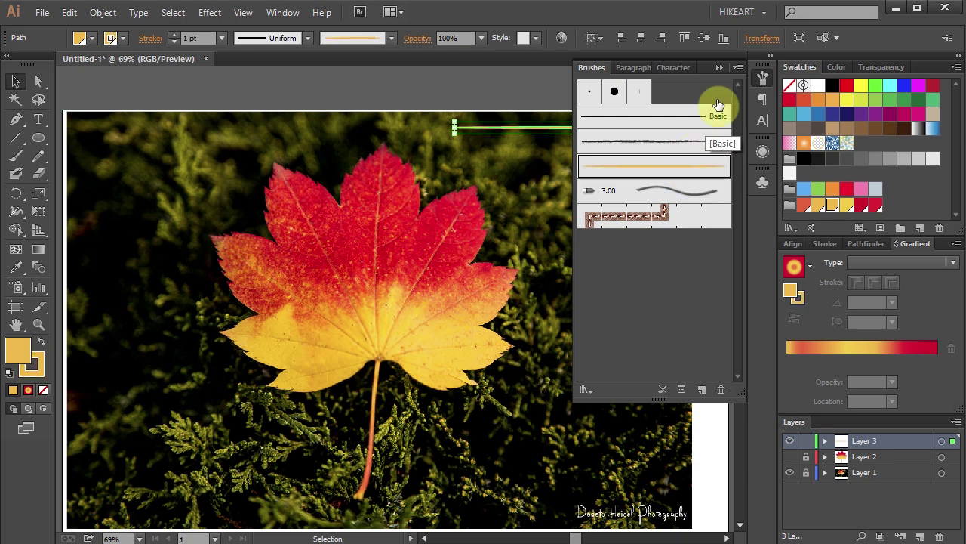
click(720, 68)
key(Delete)
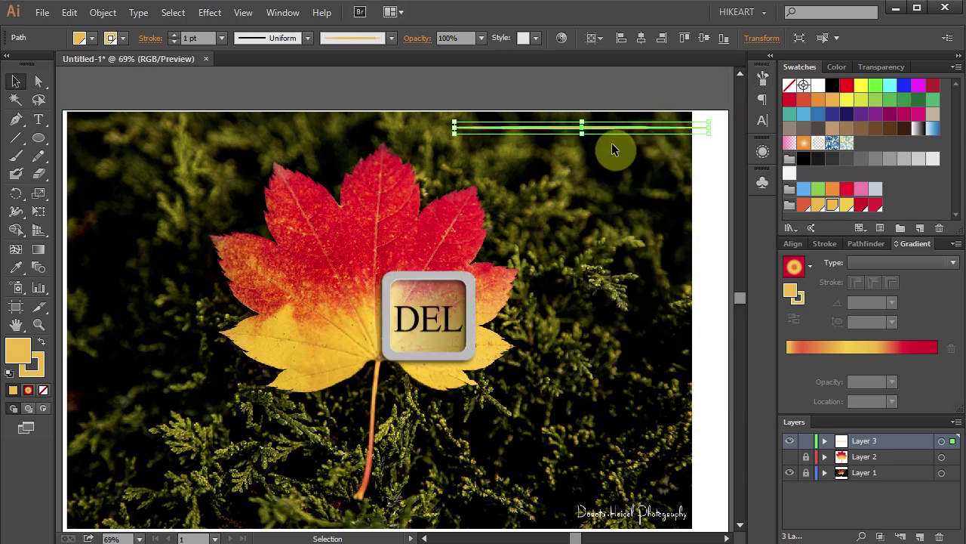
key(z)
drag(203, 147, 526, 420)
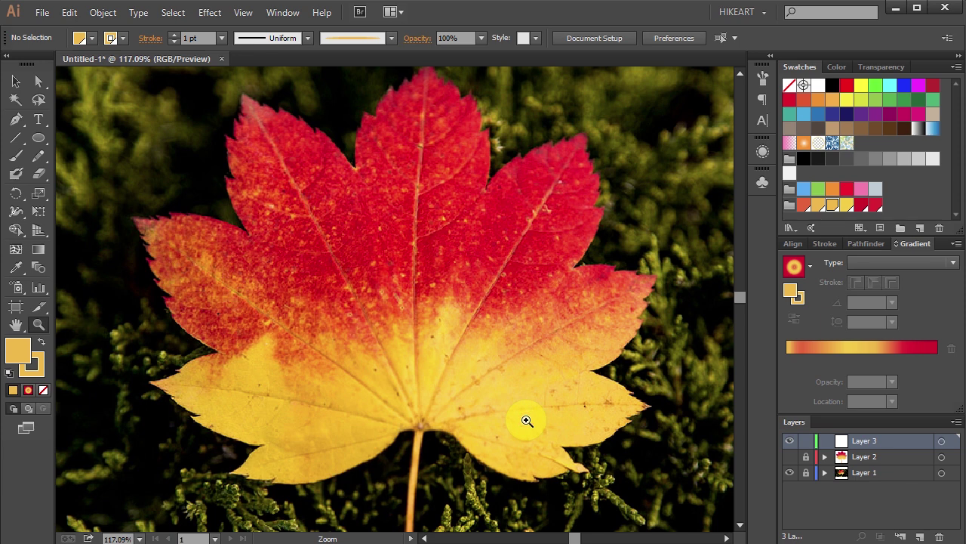
Step: Paint nine vein strokes with the Paintbrush: four to the right lobes, the centre vein, and four to the left
key(b)
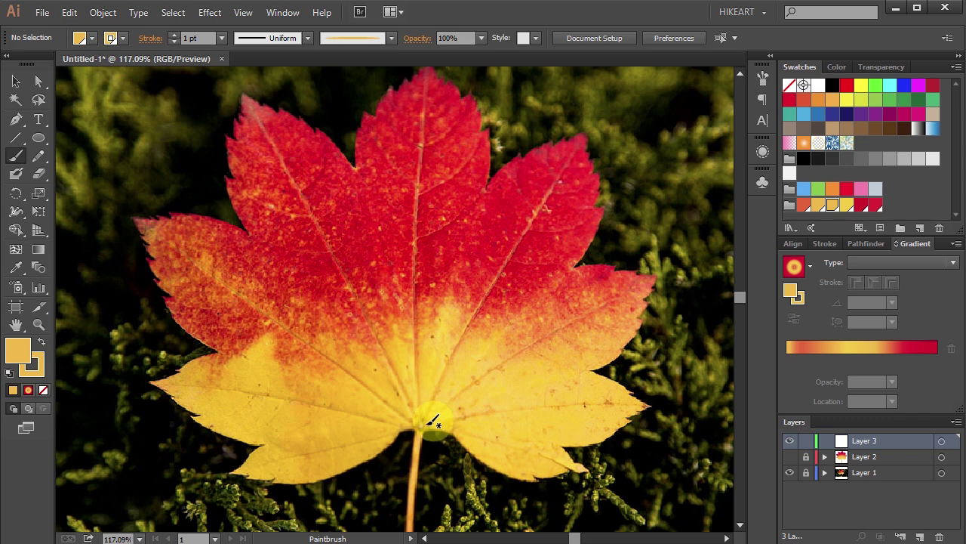
drag(440, 423, 566, 460)
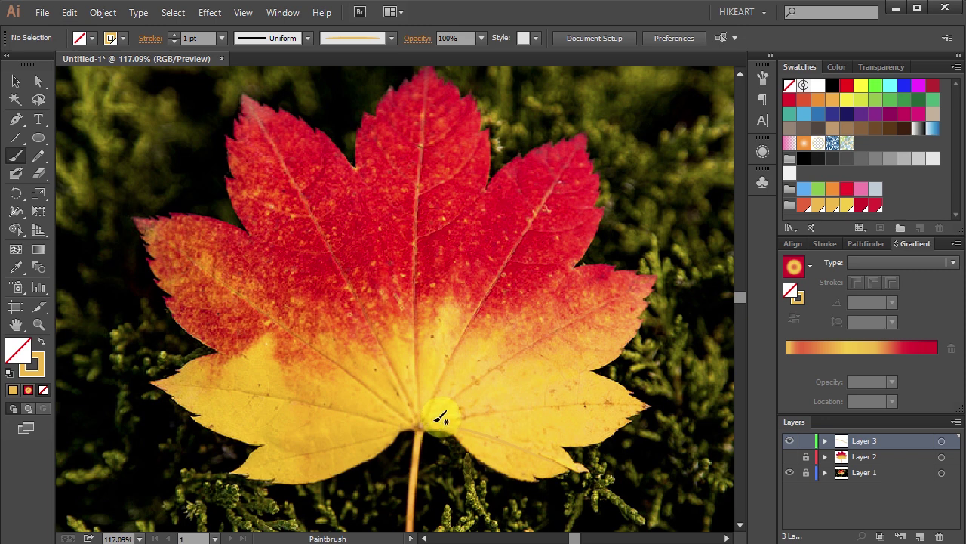
mouse_move(436, 422)
mouse_down()
mouse_move(493, 406)
mouse_move(624, 399)
mouse_up()
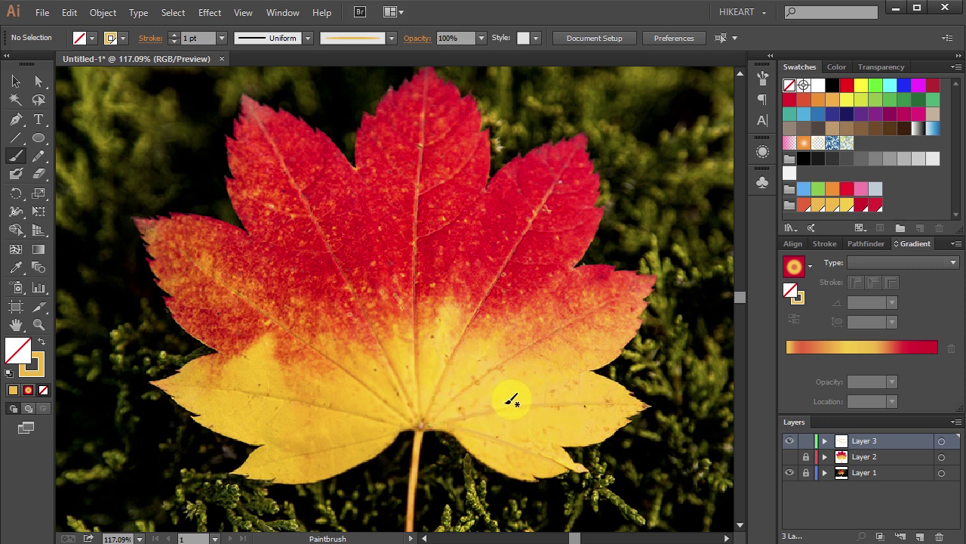
drag(423, 424, 613, 300)
drag(443, 384, 566, 163)
drag(425, 82, 416, 400)
drag(261, 115, 416, 395)
drag(155, 231, 406, 415)
drag(158, 381, 370, 415)
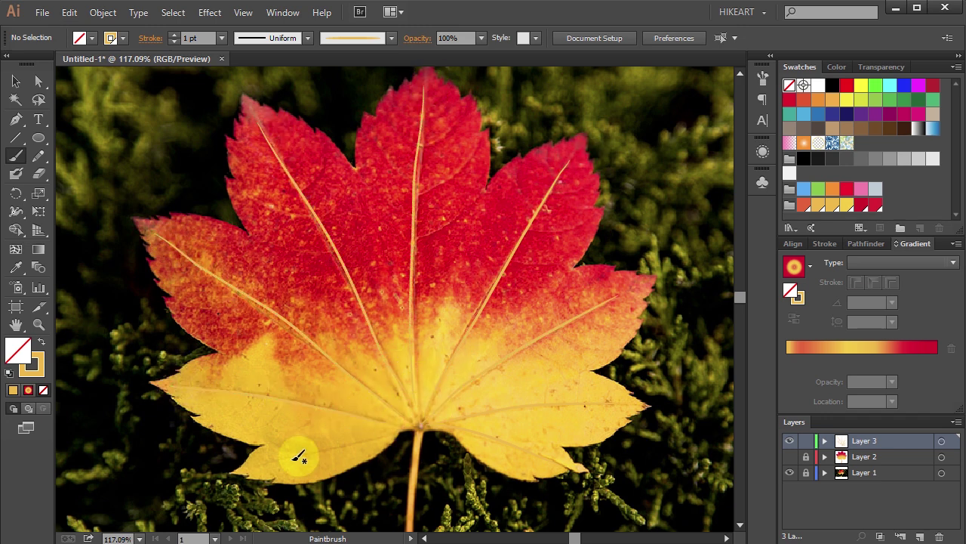
drag(249, 468, 400, 432)
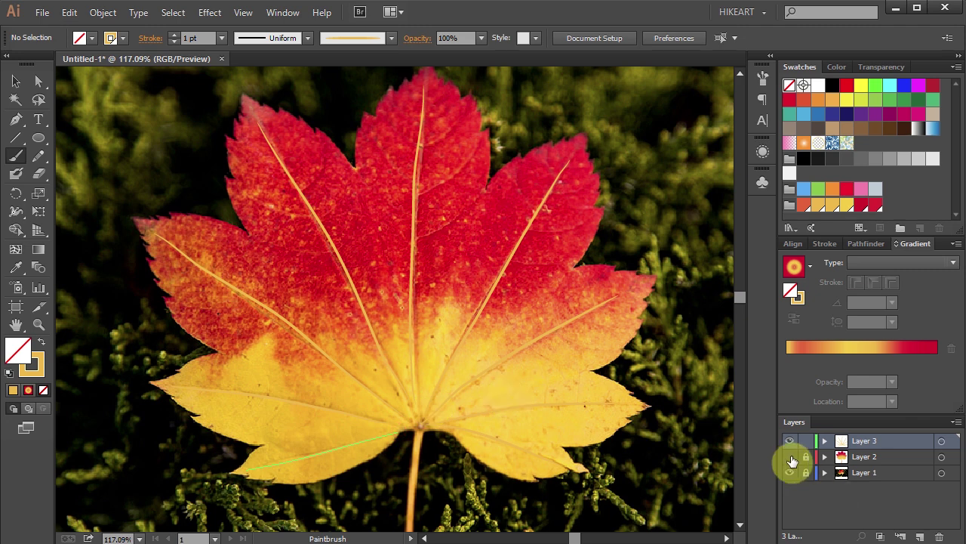
Step: Turn Layer 2 back on, target Layer 3's veins and set their opacity to 50%
click(790, 457)
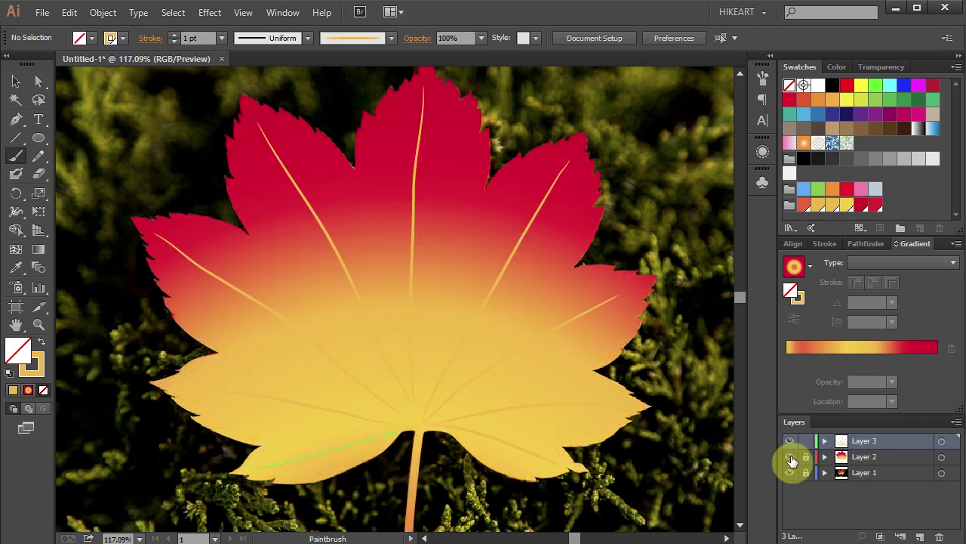
click(943, 441)
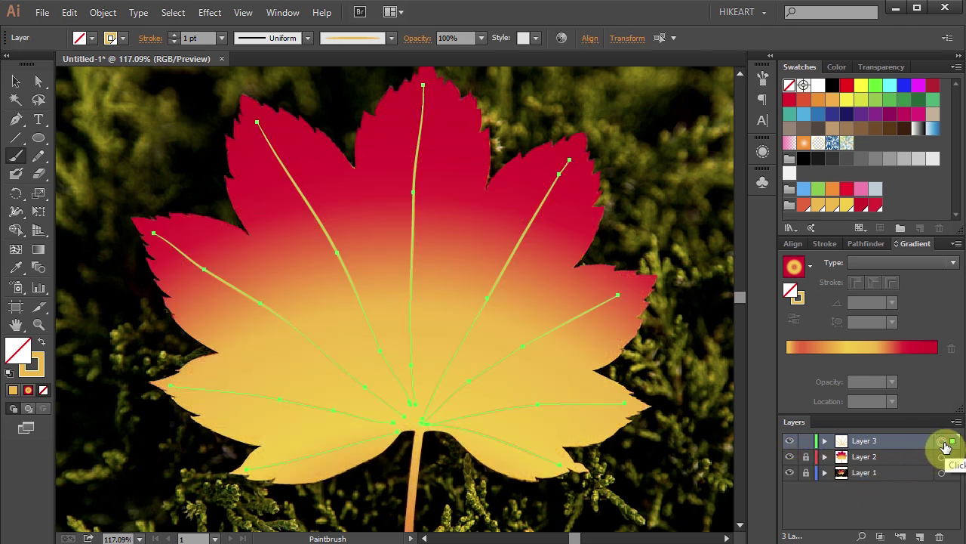
click(888, 65)
click(940, 85)
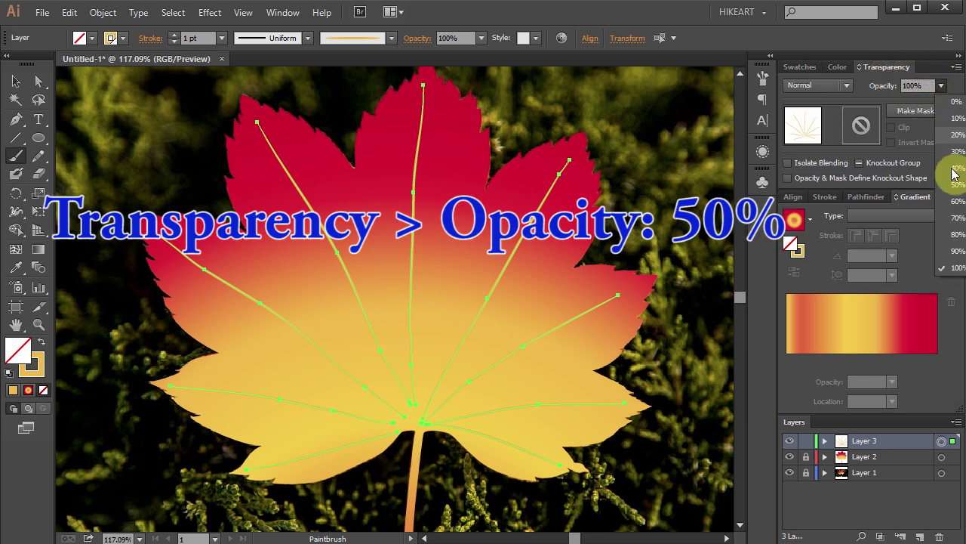
click(955, 184)
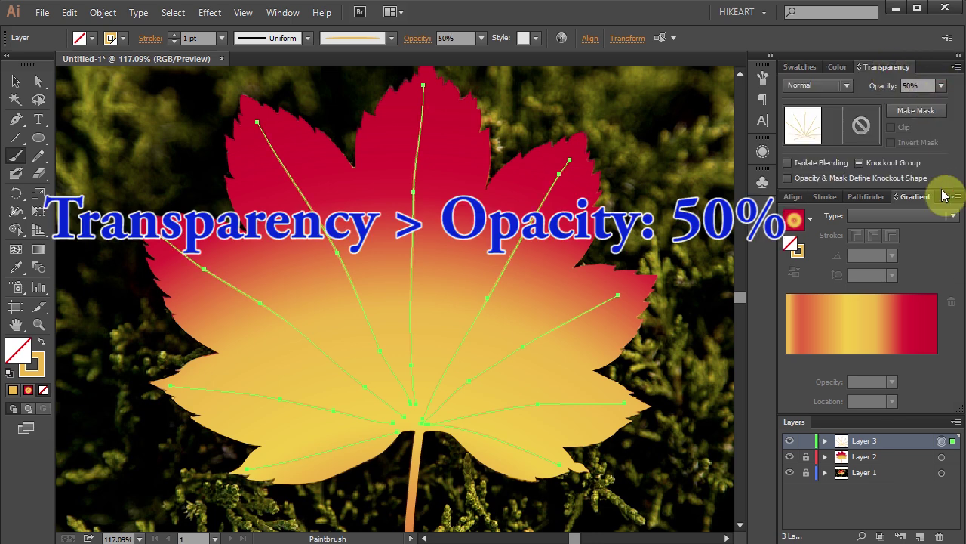